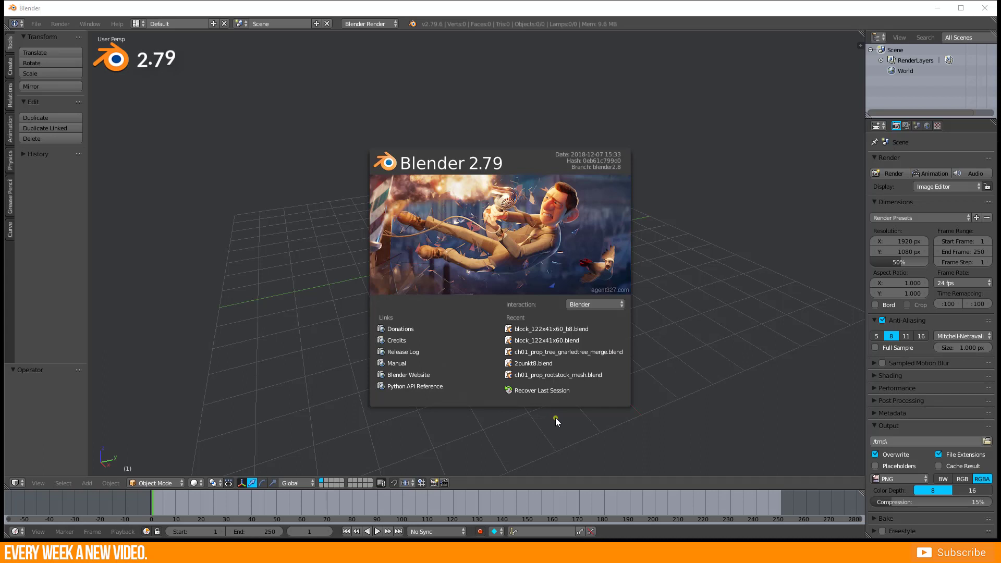
Dismiss the splash screen and add a Mesh > Cube at the scene origin.
{"action": "left_click", "coordinate": [555, 419]}
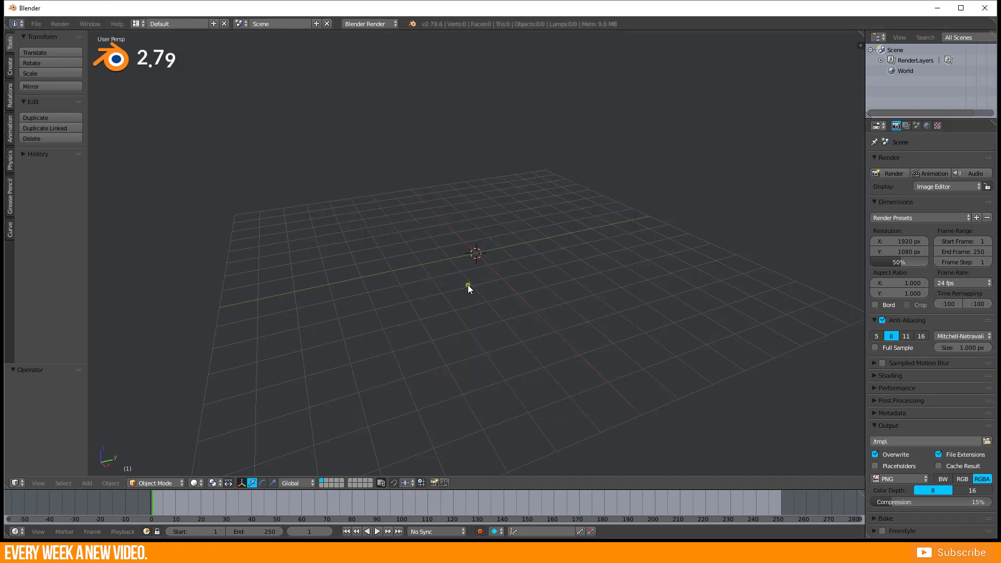
{"action": "key", "text": "shift+a"}
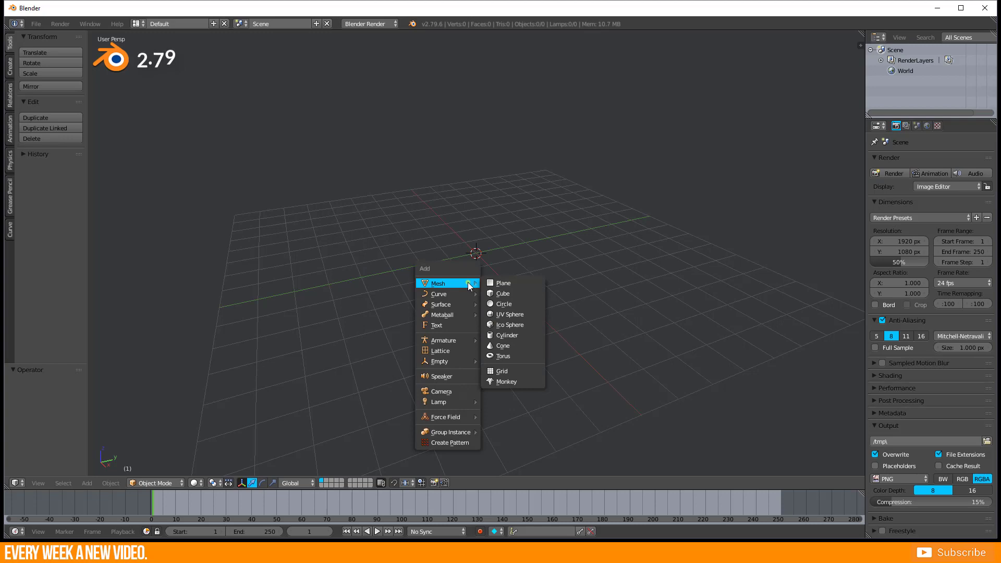
{"action": "left_click", "coordinate": [508, 294]}
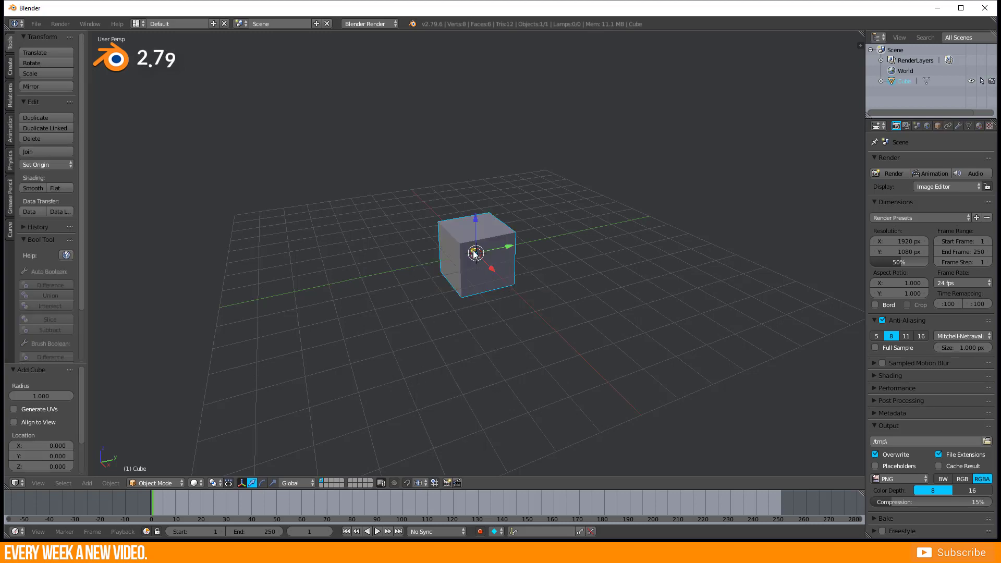
{"action": "scroll", "coordinate": [475, 253], "scroll_direction": "up", "scroll_amount": 2}
{"action": "scroll", "coordinate": [474, 252], "scroll_direction": "up", "scroll_amount": 2}
{"action": "middle_click_drag", "start_coordinate": [476, 257], "coordinate": [493, 264]}
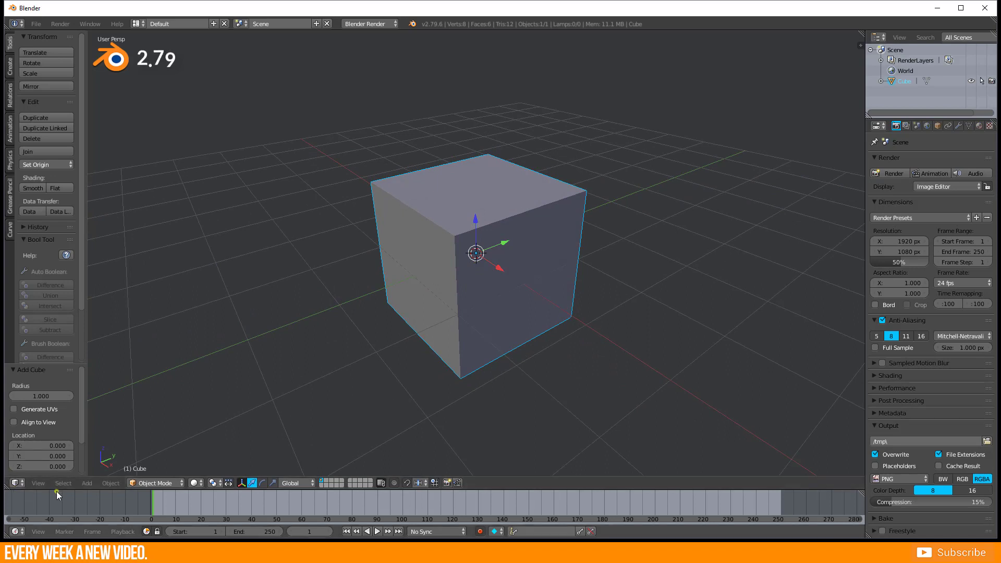
Turn the enlarged lower area into a UV/Image Editor and enter Edit Mode on the cube.
{"action": "left_click_drag", "start_coordinate": [56, 489], "coordinate": [65, 404]}
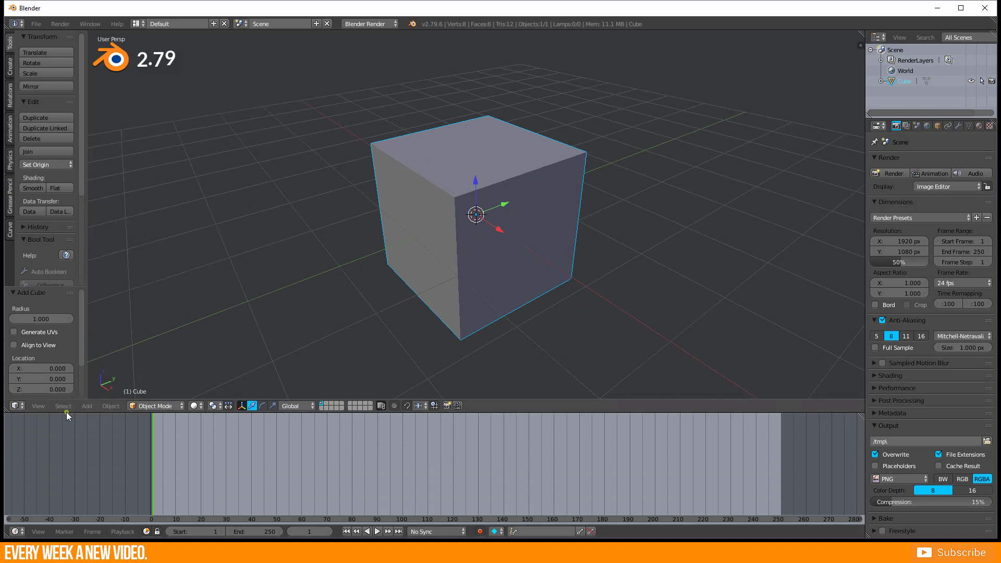
{"action": "left_click", "coordinate": [17, 532]}
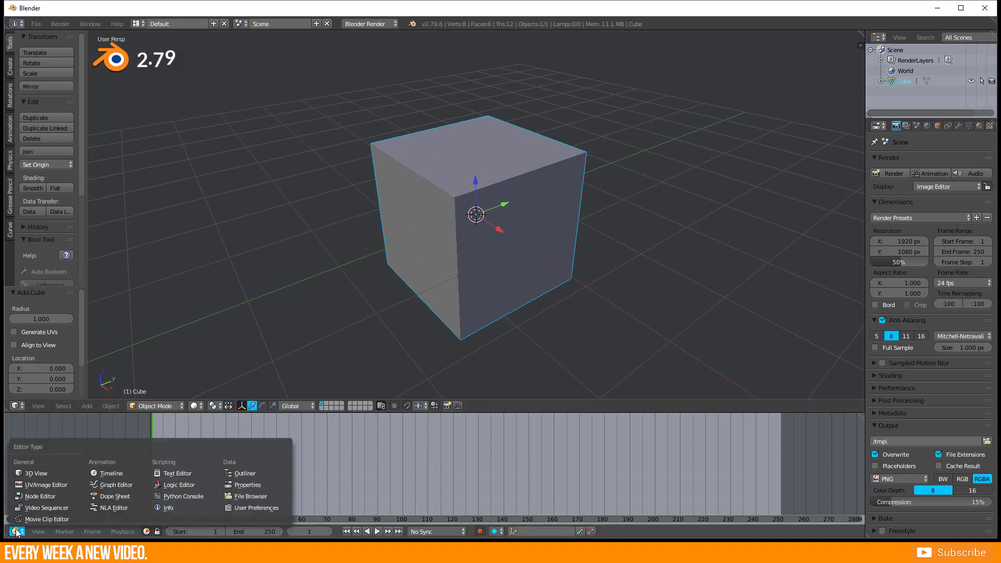
{"action": "left_click", "coordinate": [43, 485]}
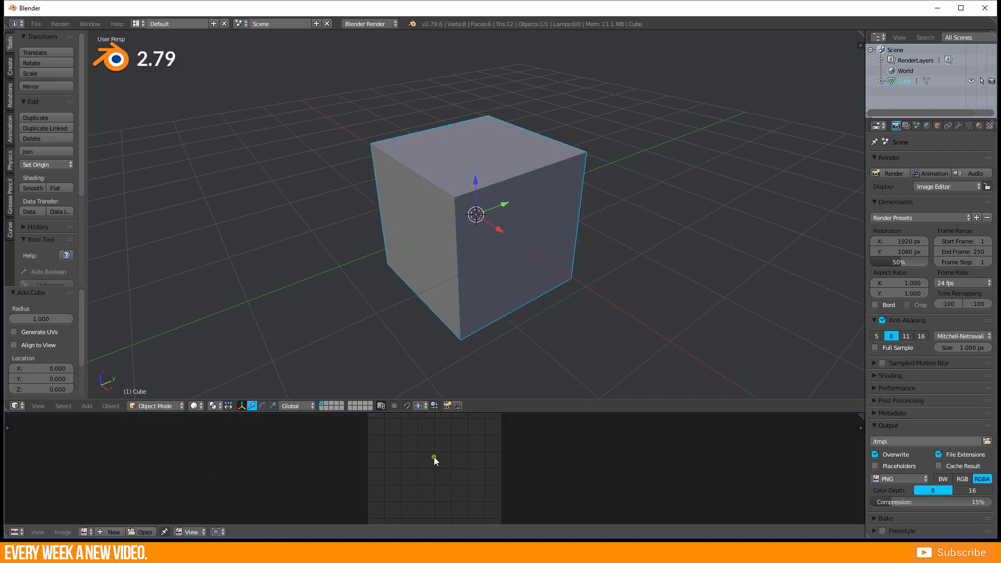
{"action": "key", "text": "Tab"}
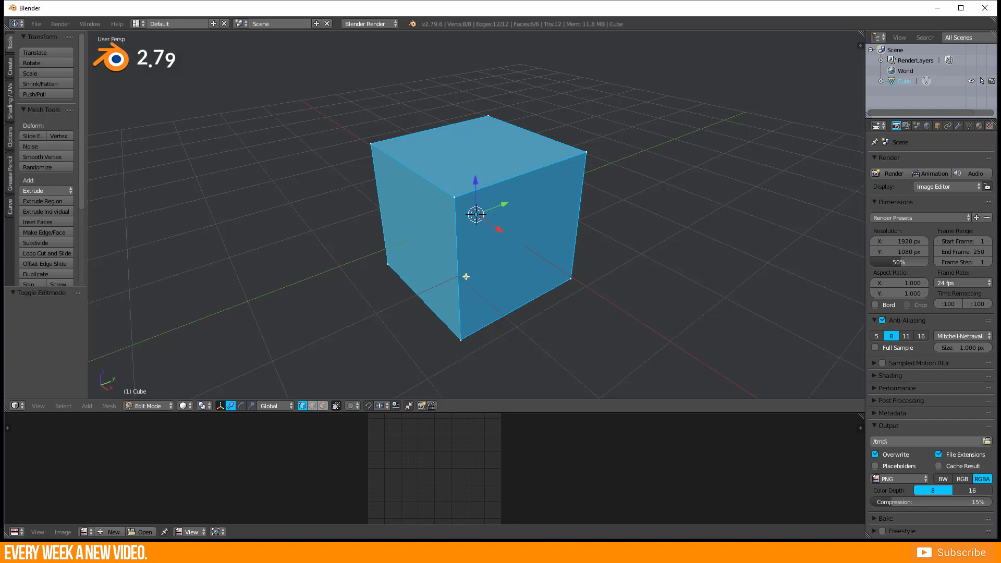
Unwrap the cube with Smart UV Project using default settings.
{"action": "key", "text": "u"}
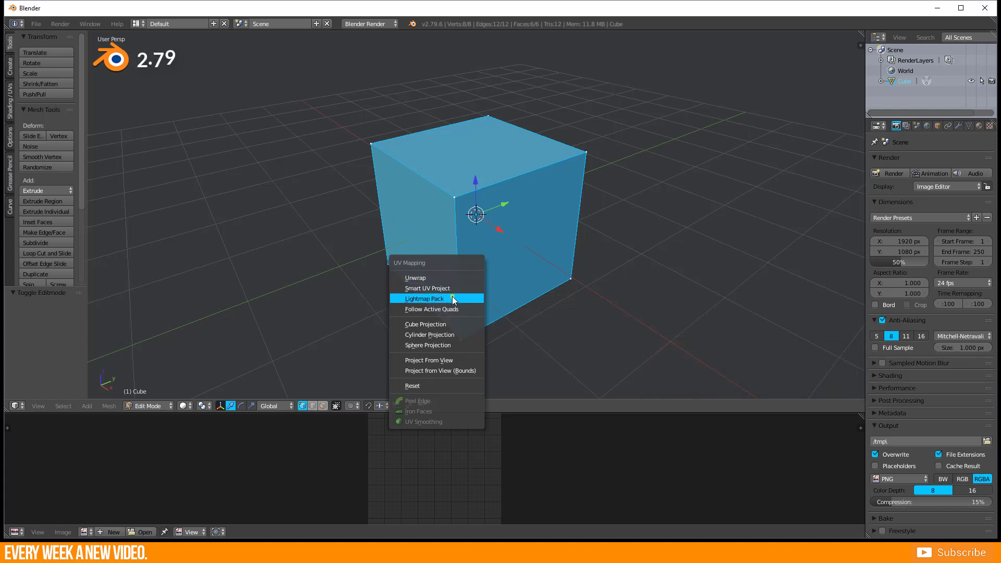
{"action": "left_click", "coordinate": [452, 289]}
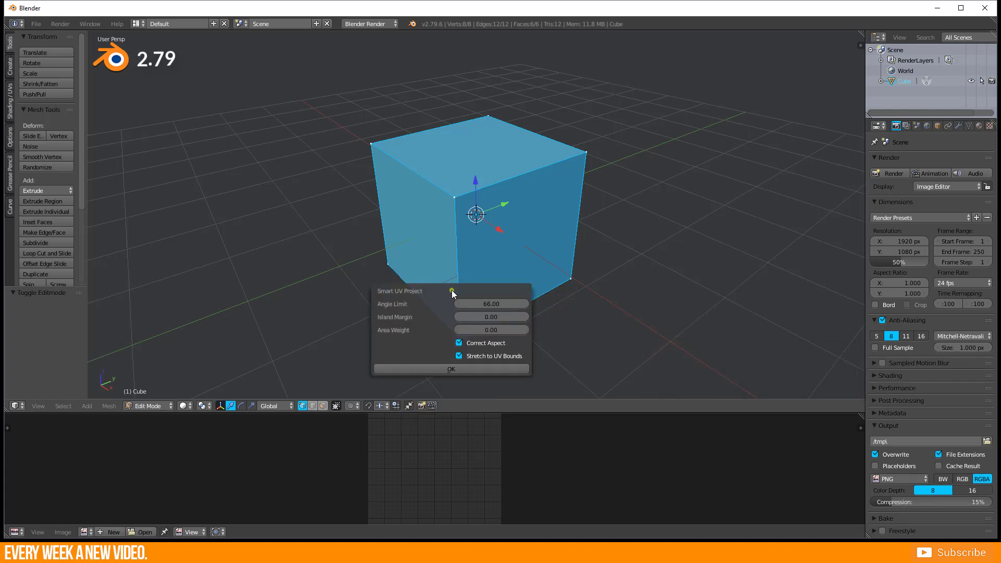
{"action": "left_click", "coordinate": [445, 368]}
{"action": "scroll", "coordinate": [433, 447], "scroll_direction": "up", "scroll_amount": 1}
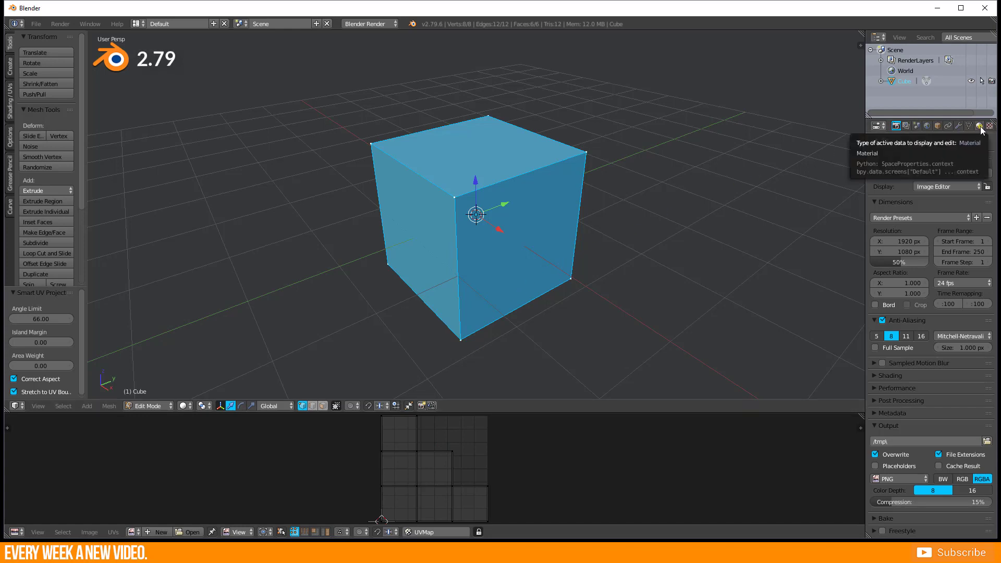
Create a new material in a fresh slot, name it Checker and assign it to the cube's faces.
{"action": "left_click", "coordinate": [979, 127]}
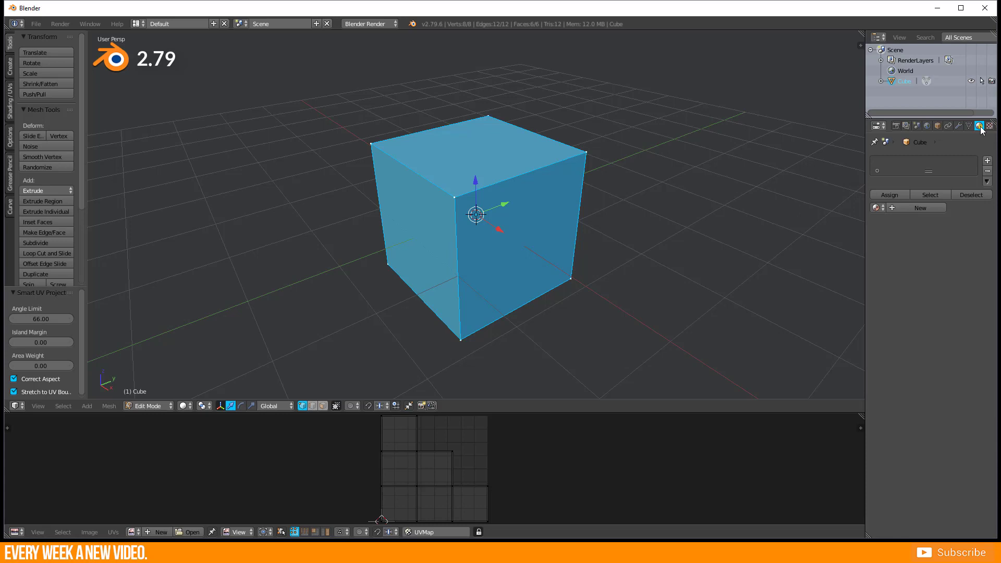
{"action": "left_click", "coordinate": [987, 160]}
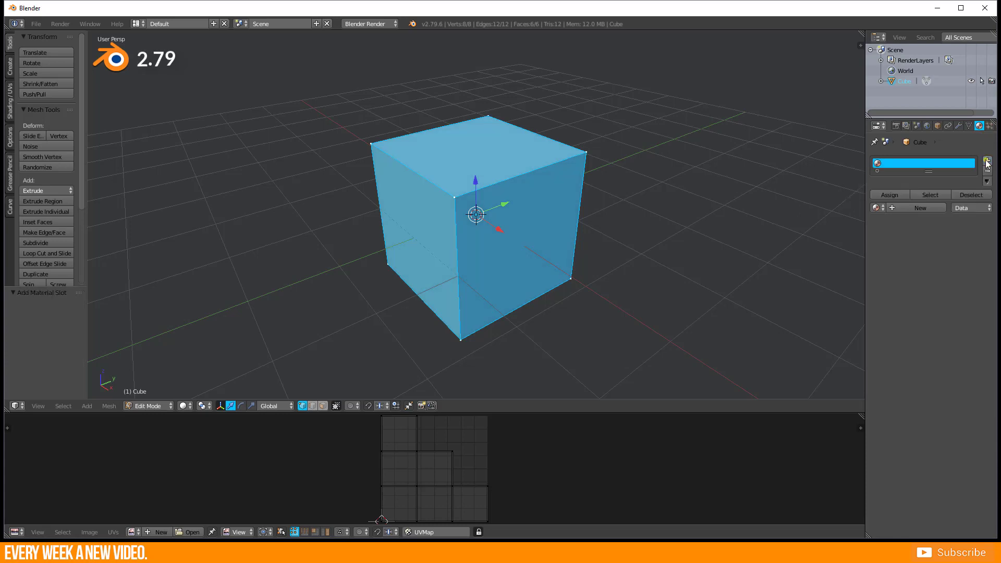
{"action": "left_click", "coordinate": [907, 209]}
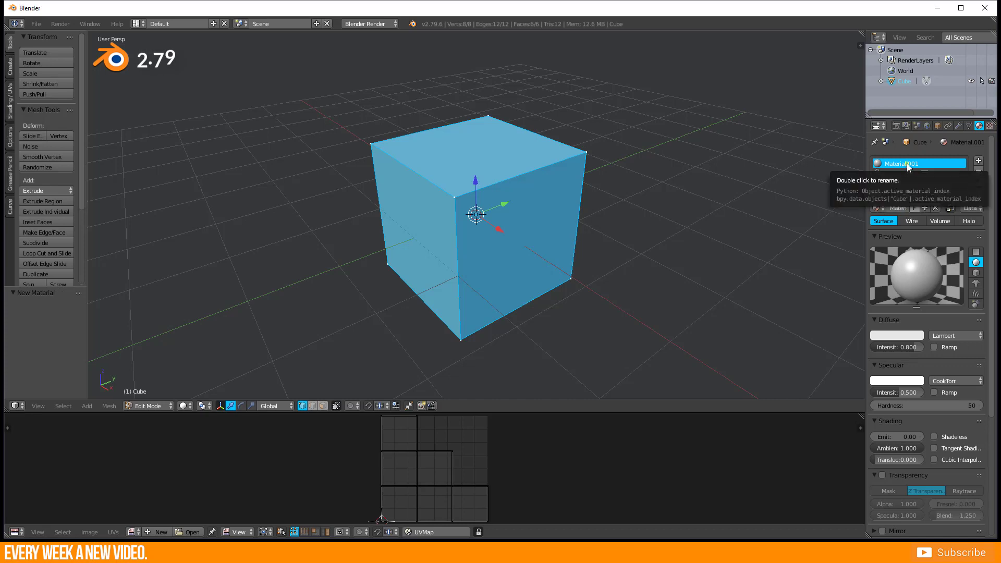
{"action": "double_click", "coordinate": [907, 164]}
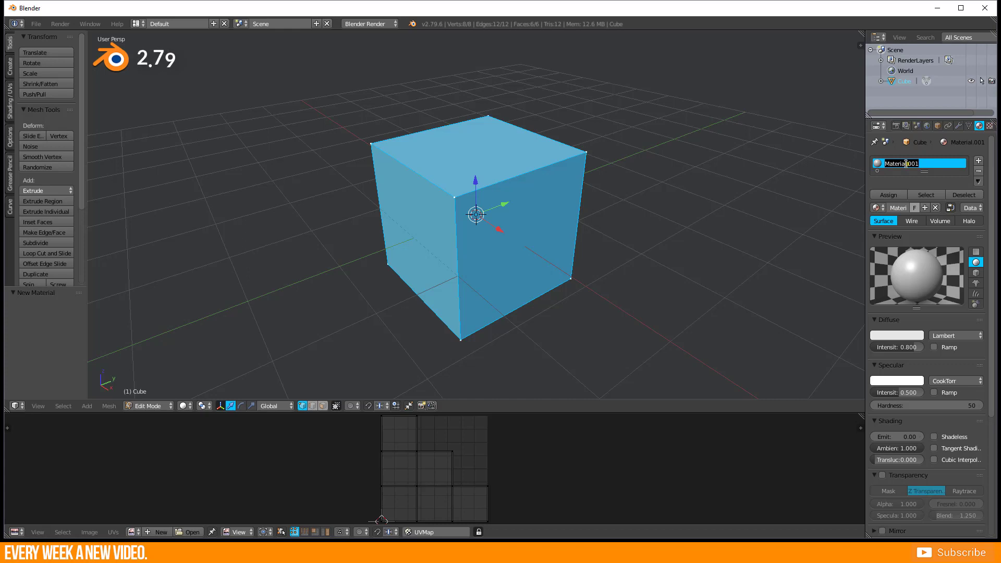
{"action": "type", "text": "Checker"}
{"action": "key", "text": "Return"}
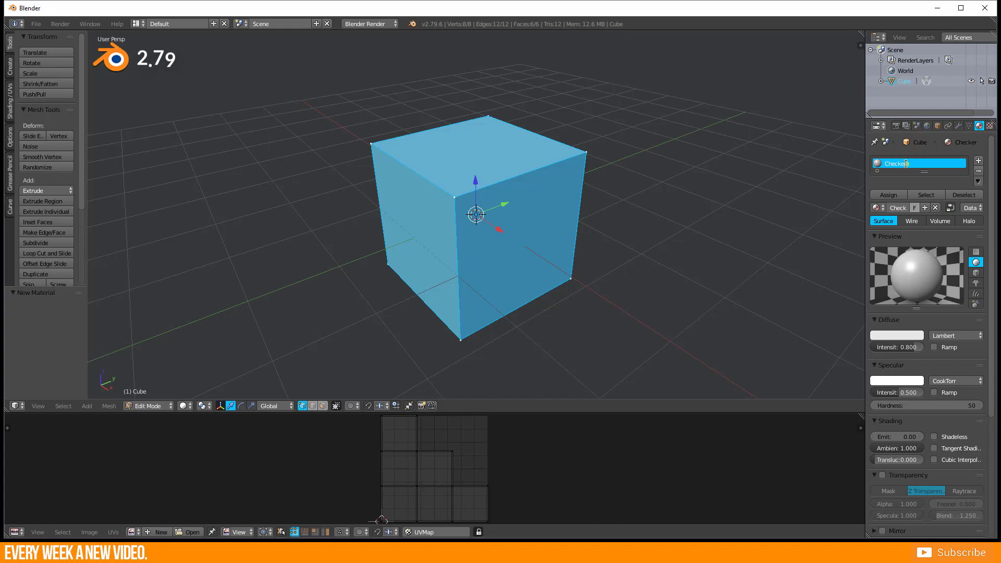
{"action": "left_click", "coordinate": [887, 195]}
Add a new image texture and load Checker_Texture.jpg from the bookmarked 2d folder.
{"action": "left_click", "coordinate": [990, 126]}
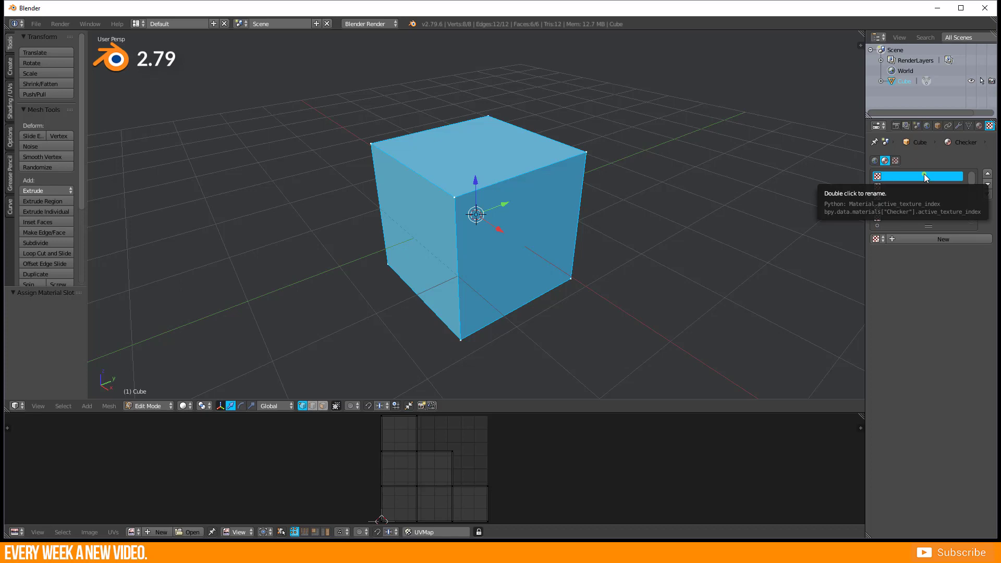
{"action": "left_click", "coordinate": [923, 239]}
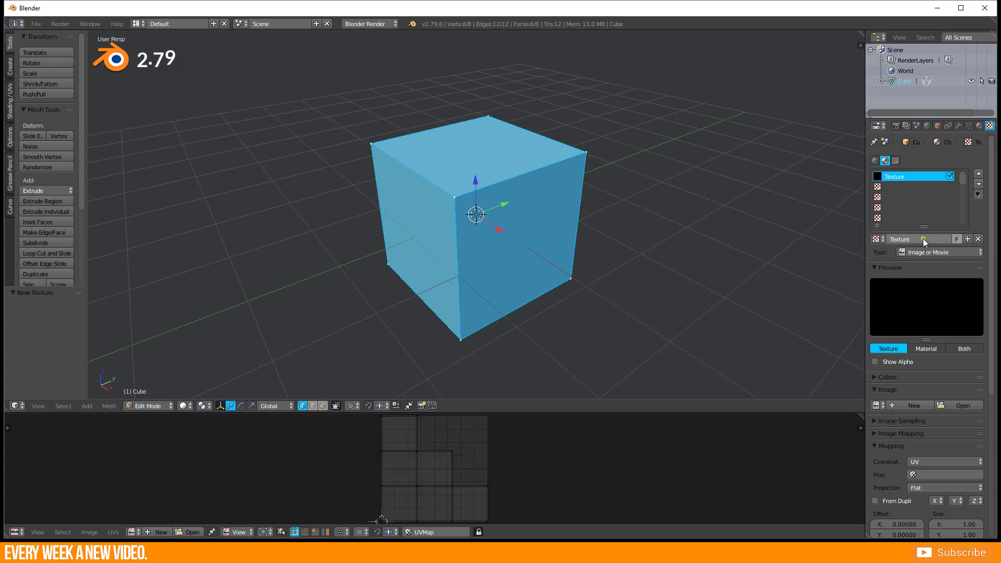
{"action": "left_click", "coordinate": [956, 405]}
{"action": "left_click", "coordinate": [35, 194]}
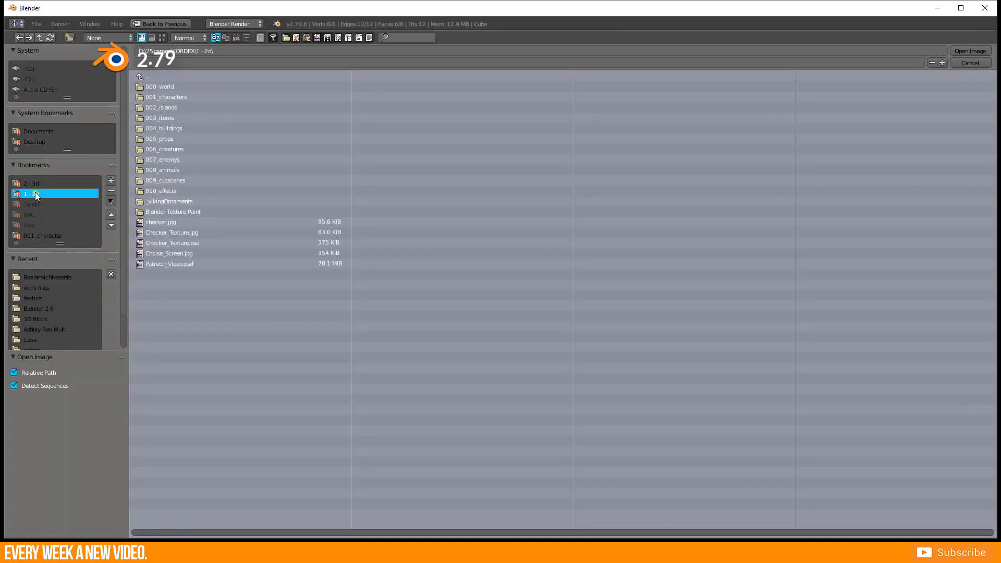
{"action": "left_click", "coordinate": [192, 232]}
{"action": "left_click", "coordinate": [164, 38]}
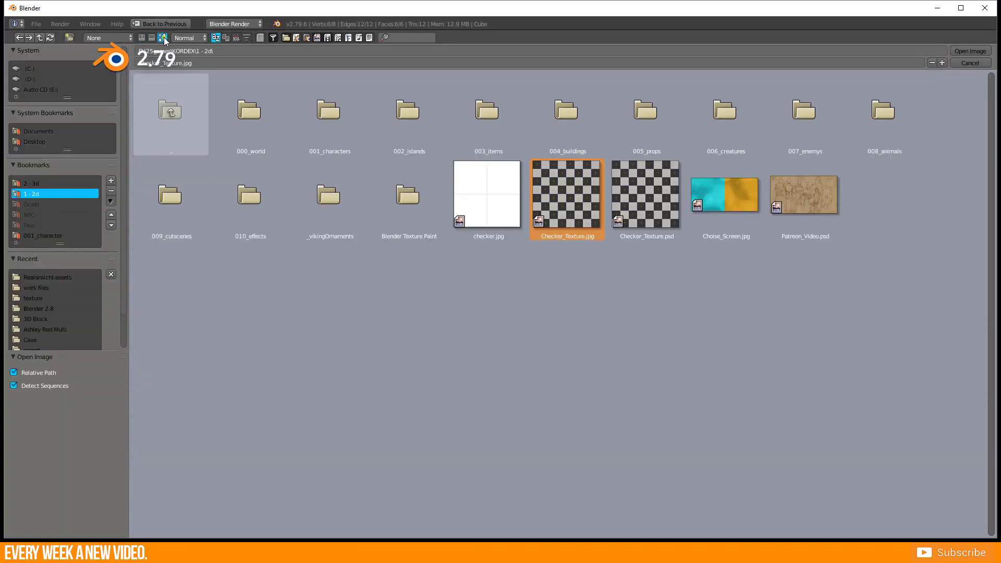
{"action": "double_click", "coordinate": [560, 202]}
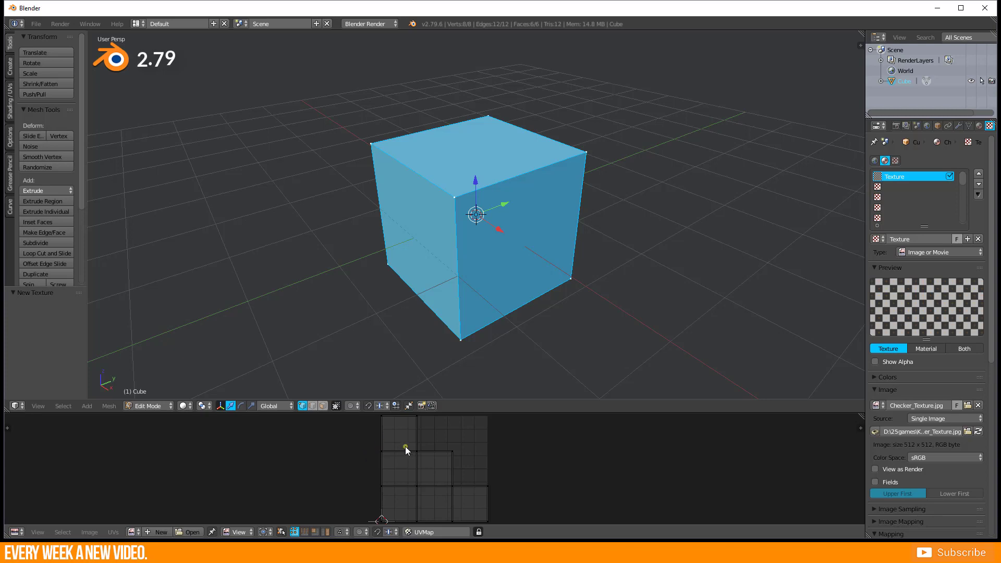
Leave Edit Mode and display Checker_Texture.jpg behind the UV layout in the image editor.
{"action": "key", "text": "Tab"}
{"action": "key", "text": "Tab"}
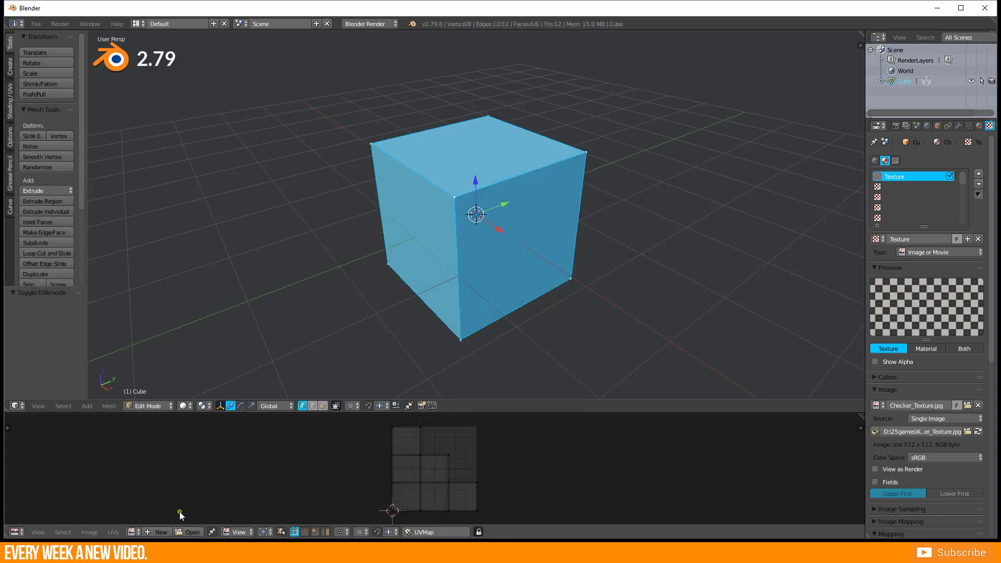
{"action": "left_click", "coordinate": [134, 532]}
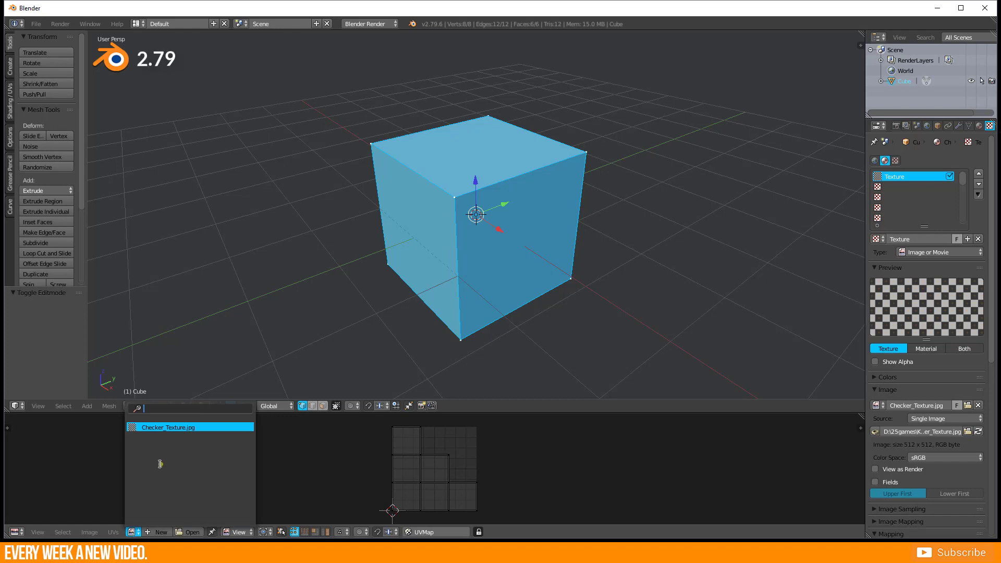
{"action": "left_click", "coordinate": [177, 429]}
{"action": "scroll", "coordinate": [394, 444], "scroll_direction": "down", "scroll_amount": 1}
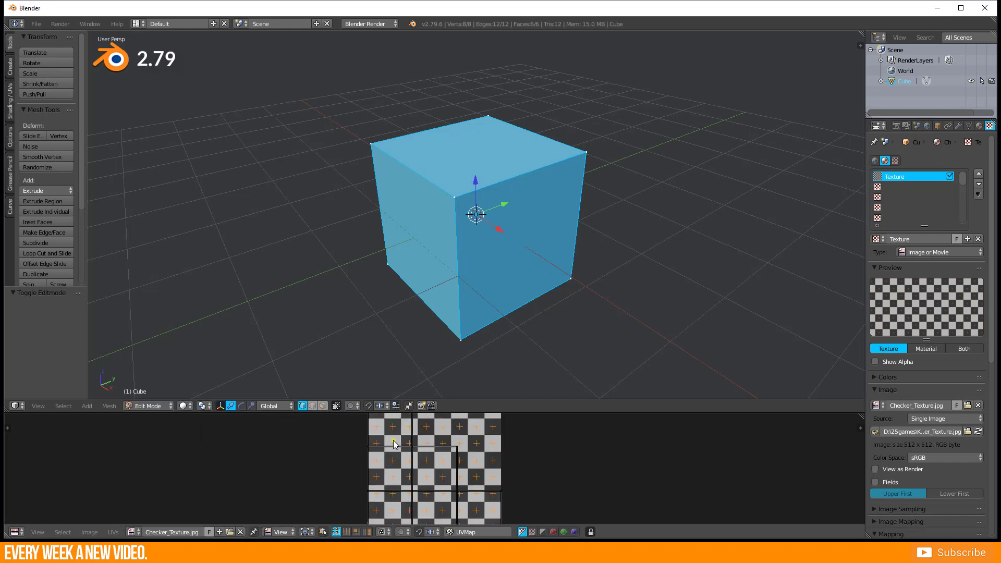
{"action": "scroll", "coordinate": [394, 443], "scroll_direction": "down", "scroll_amount": 1}
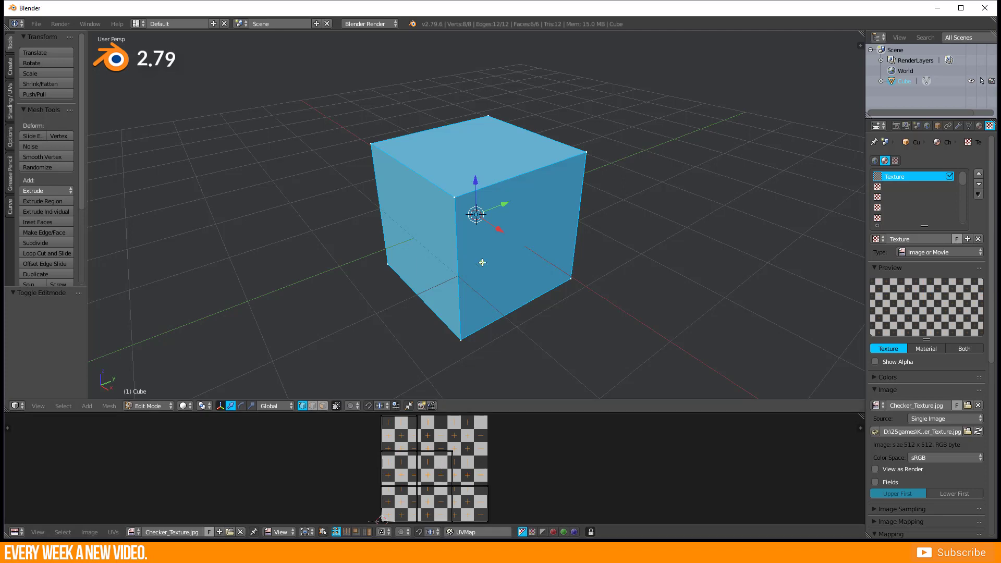
Enable Textured Solid in the viewport Properties shelf's Shading panel.
{"action": "key", "text": "n"}
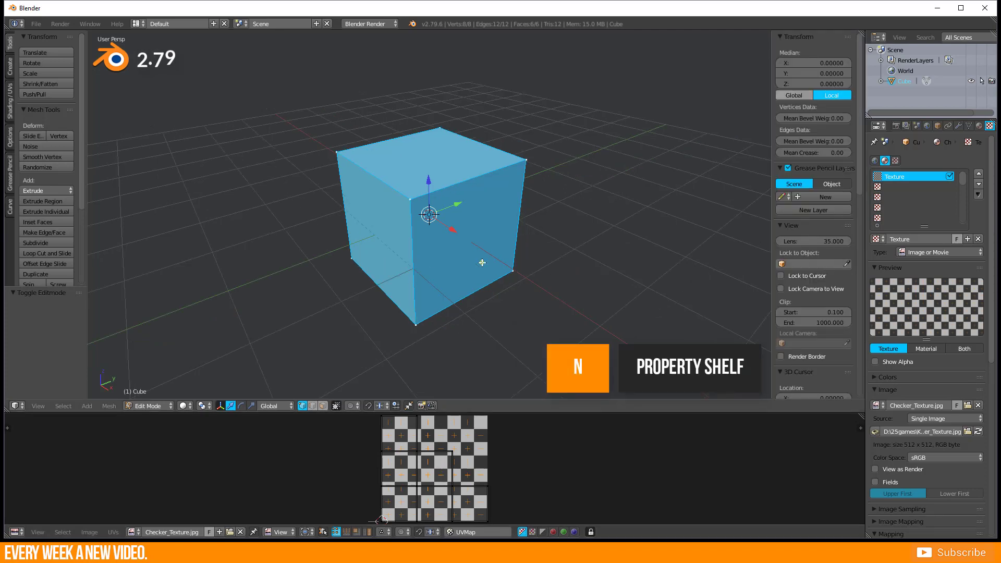
{"action": "scroll", "coordinate": [809, 259], "scroll_direction": "down", "scroll_amount": 2}
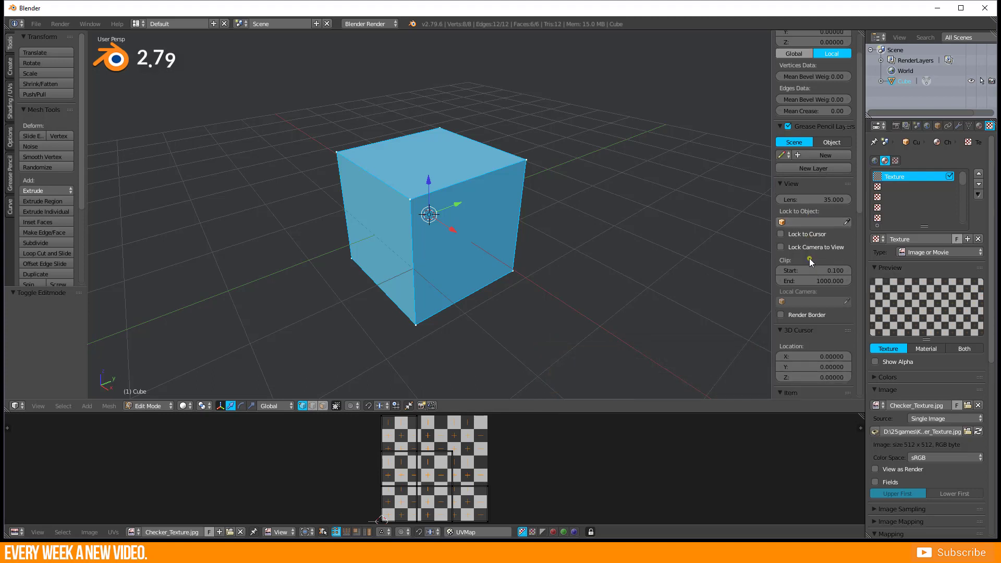
{"action": "scroll", "coordinate": [810, 261], "scroll_direction": "down", "scroll_amount": 3}
{"action": "scroll", "coordinate": [811, 262], "scroll_direction": "down", "scroll_amount": 1}
{"action": "scroll", "coordinate": [810, 262], "scroll_direction": "down", "scroll_amount": 2}
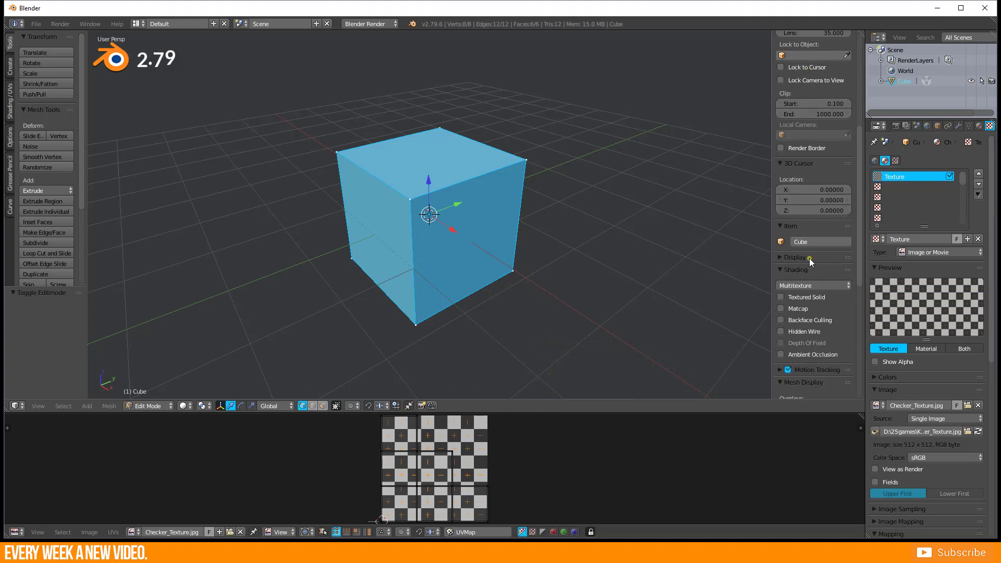
{"action": "left_click", "coordinate": [781, 297]}
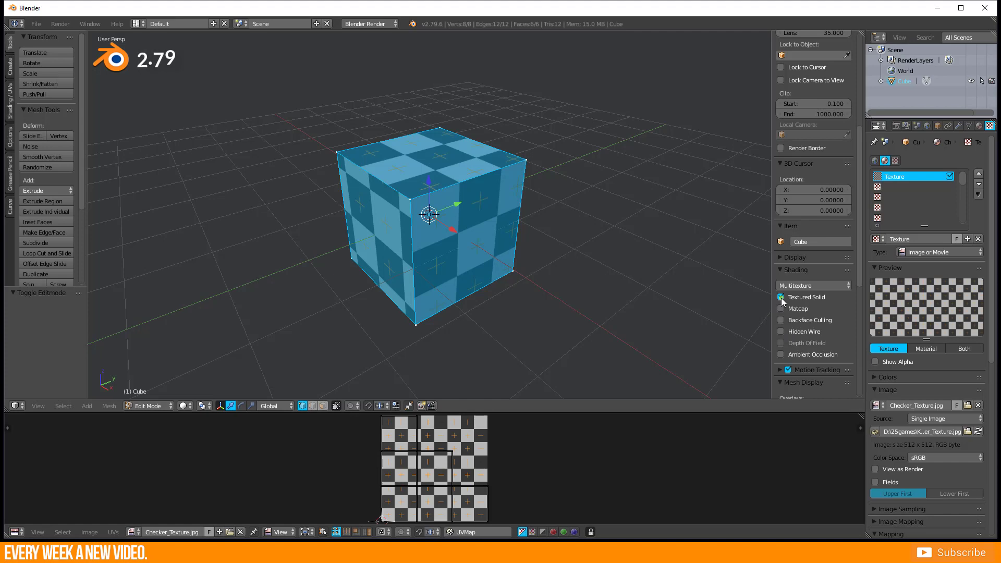
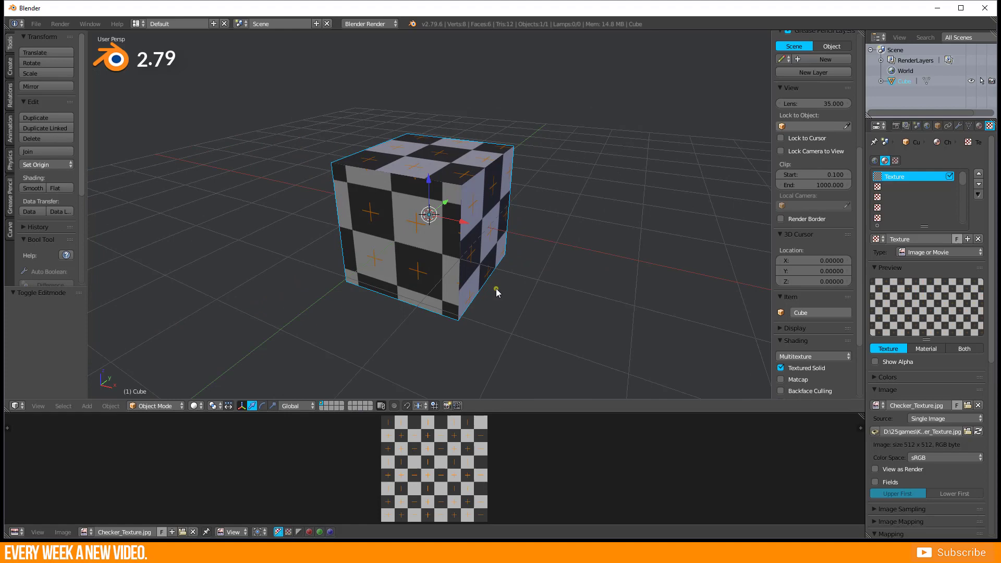
Orbit the 2.79 viewport around the checkered cube before launching Blender 2.80.
{"action": "mouse_move", "coordinate": [496, 291]}
{"action": "middle_mouse_down"}
{"action": "mouse_move", "coordinate": [519, 284]}
{"action": "mouse_move", "coordinate": [386, 290]}
{"action": "mouse_move", "coordinate": [481, 292]}
{"action": "middle_mouse_up"}
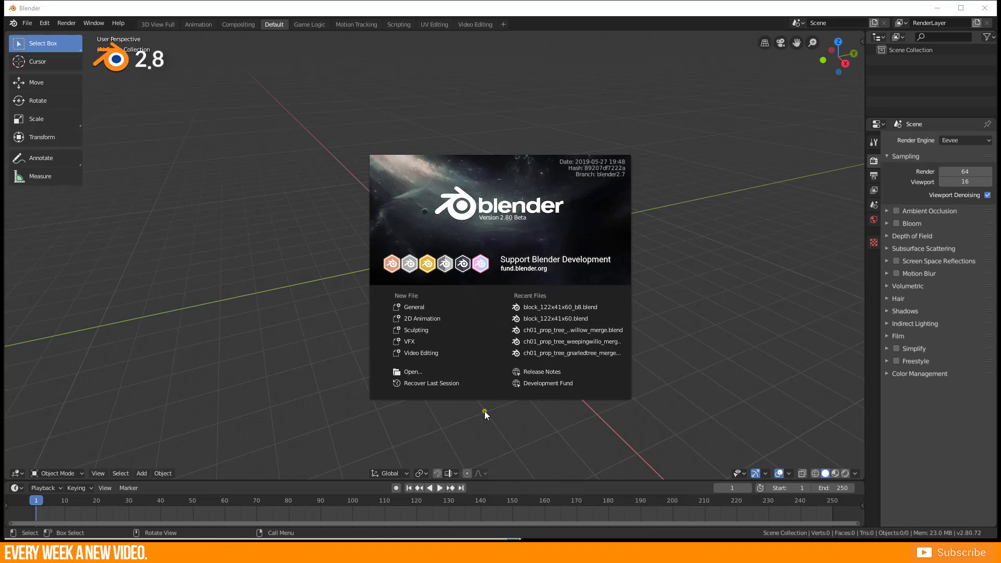
Dismiss the splash screen and add a cube at the origin.
{"action": "left_click", "coordinate": [484, 411]}
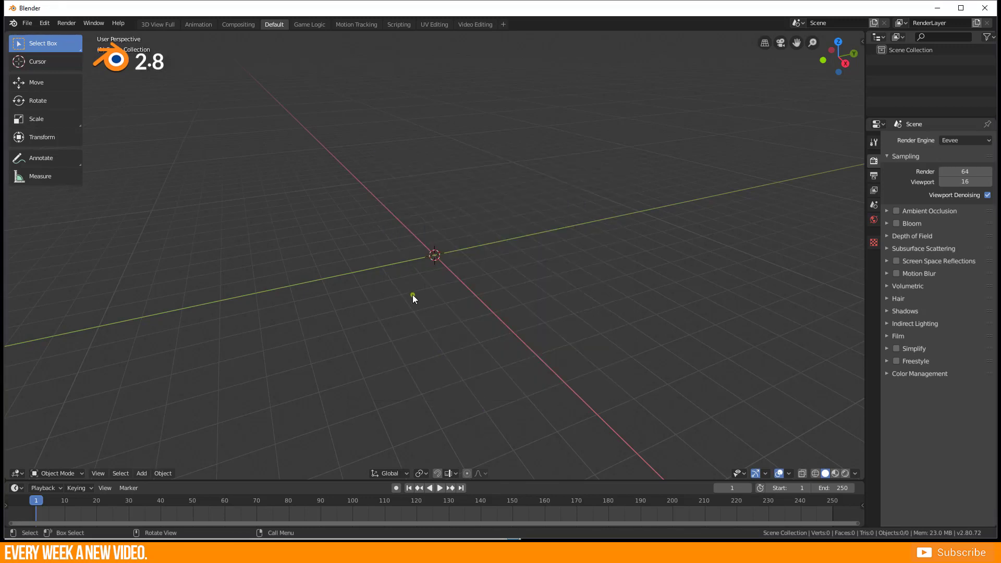
{"action": "key", "text": "shift+a"}
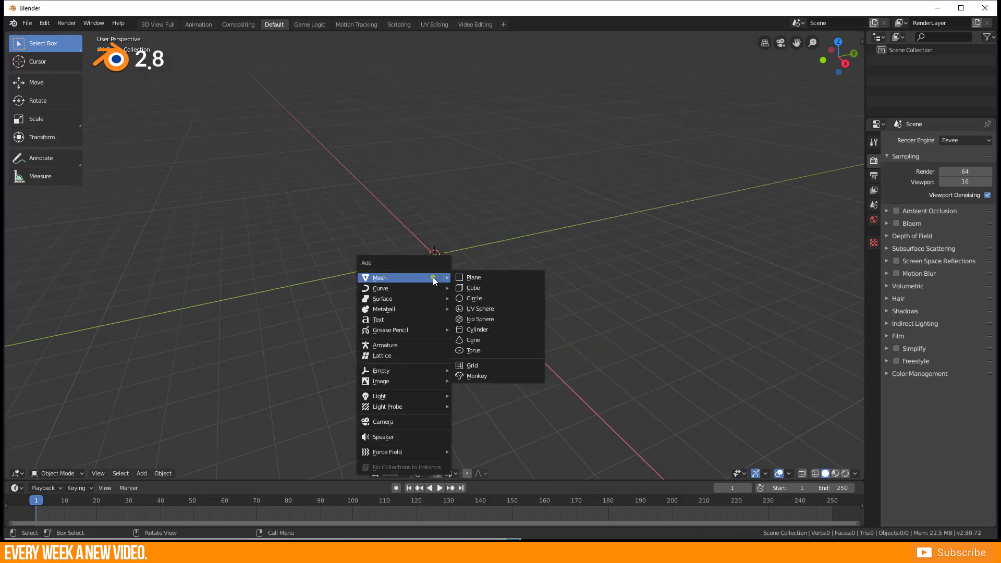
{"action": "left_click", "coordinate": [474, 286]}
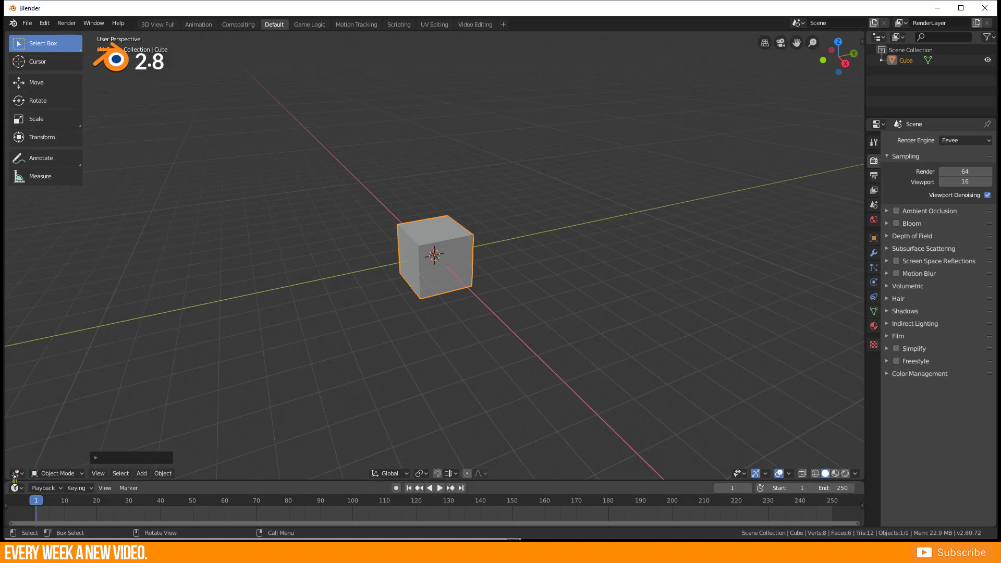
Turn the enlarged lower area into a UV Editor and put the cube in Edit Mode.
{"action": "left_click_drag", "start_coordinate": [16, 481], "coordinate": [10, 358]}
{"action": "left_click", "coordinate": [16, 363]}
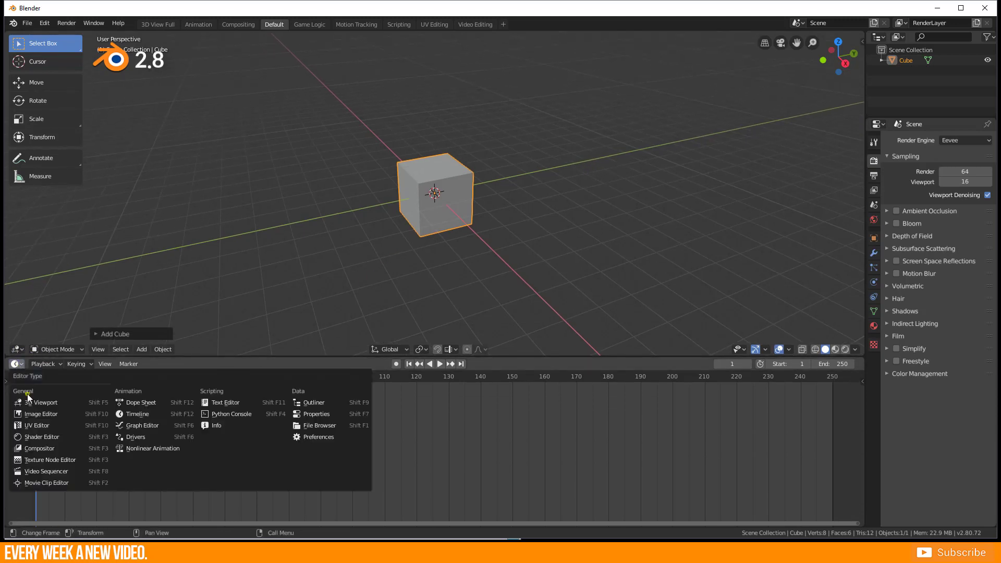
{"action": "left_click", "coordinate": [38, 425]}
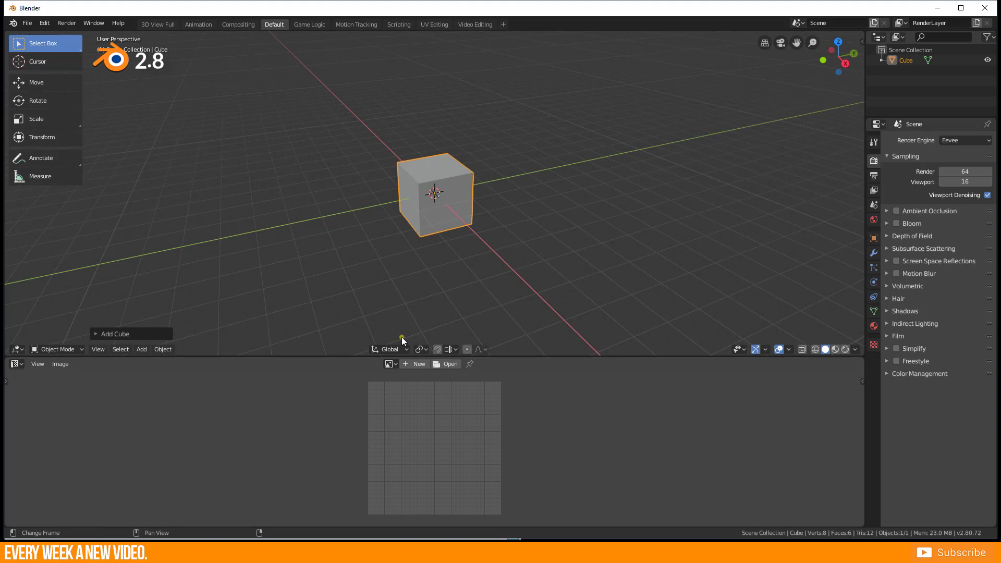
{"action": "key", "text": "Tab"}
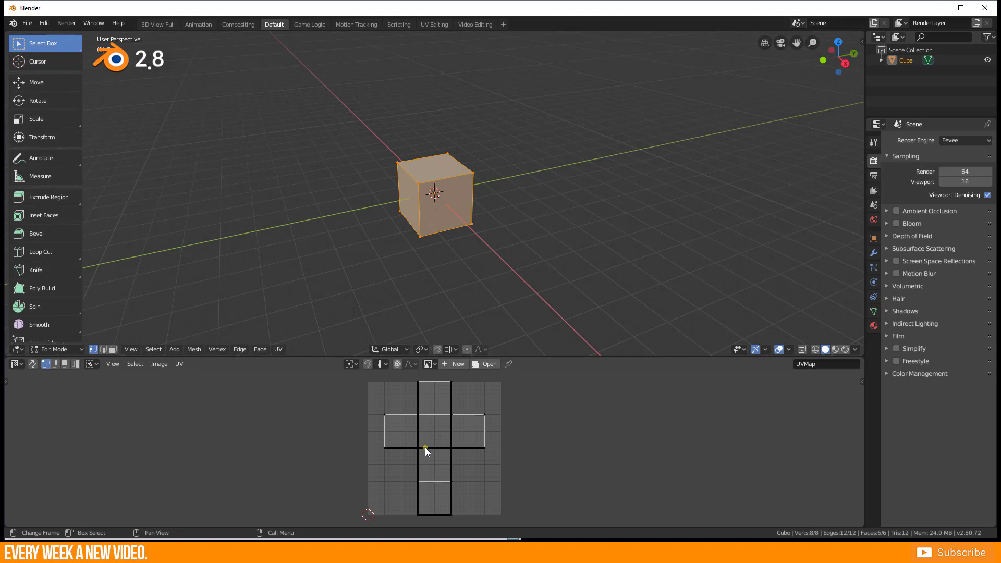
Add a material slot, create Material.001 in it and assign it to the cube.
{"action": "left_click", "coordinate": [876, 326]}
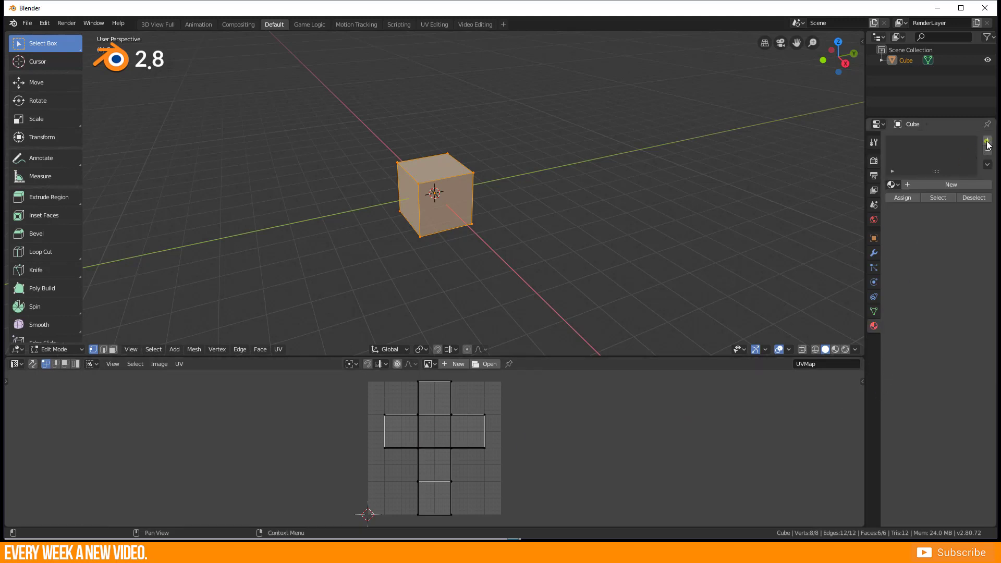
{"action": "left_click", "coordinate": [988, 142]}
{"action": "left_click", "coordinate": [939, 185]}
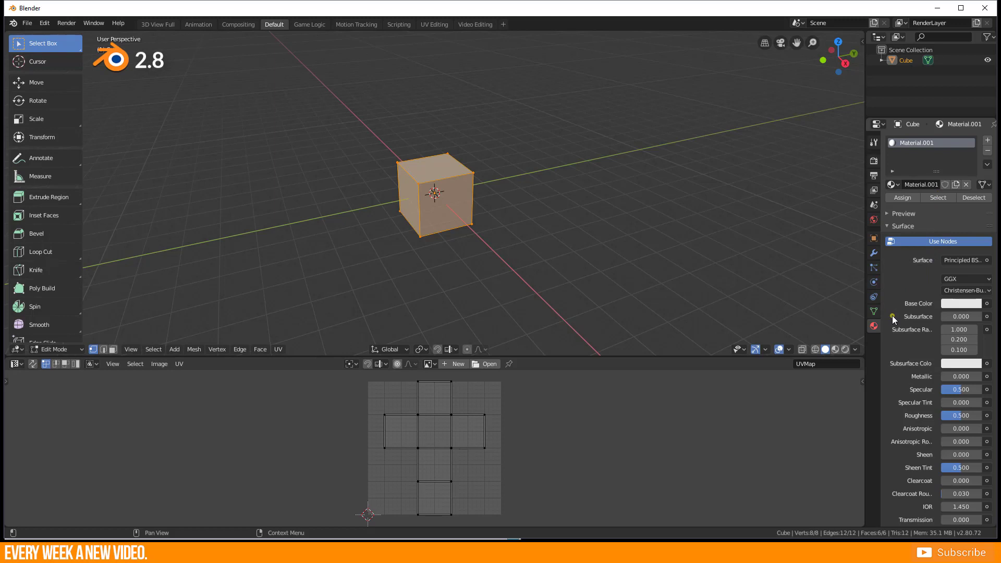
{"action": "left_click", "coordinate": [904, 200]}
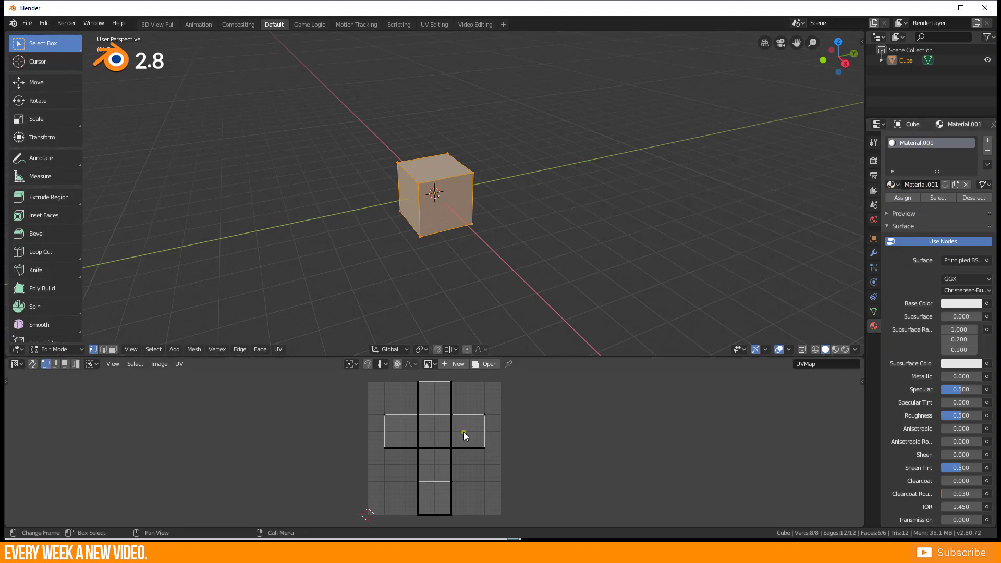
Heighten the lower area and turn its left part into a Shader Editor.
{"action": "mouse_move", "coordinate": [6, 357]}
{"action": "left_mouse_down"}
{"action": "mouse_move", "coordinate": [7, 317]}
{"action": "mouse_move", "coordinate": [376, 391]}
{"action": "left_mouse_up"}
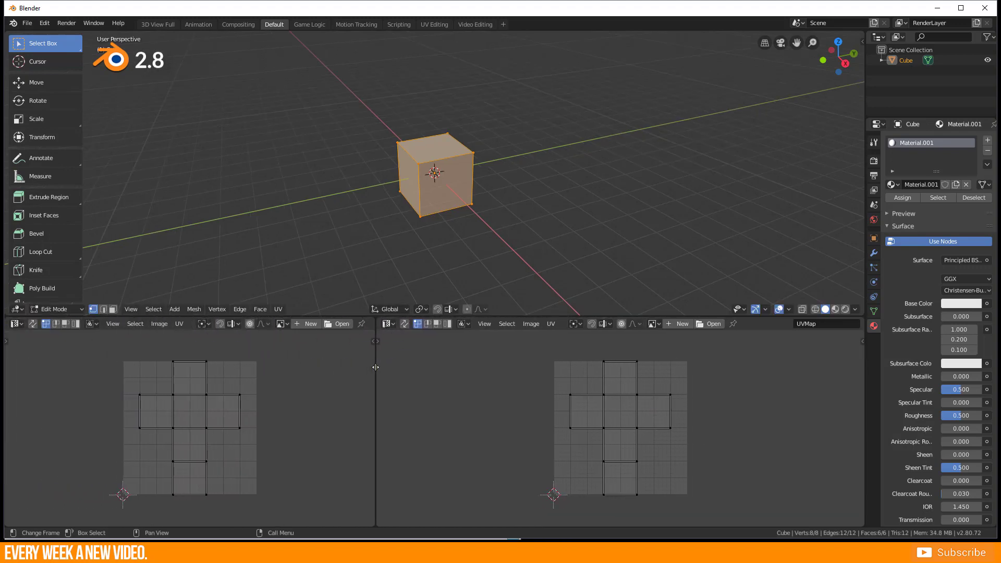
{"action": "left_click", "coordinate": [15, 322]}
{"action": "left_click", "coordinate": [42, 394]}
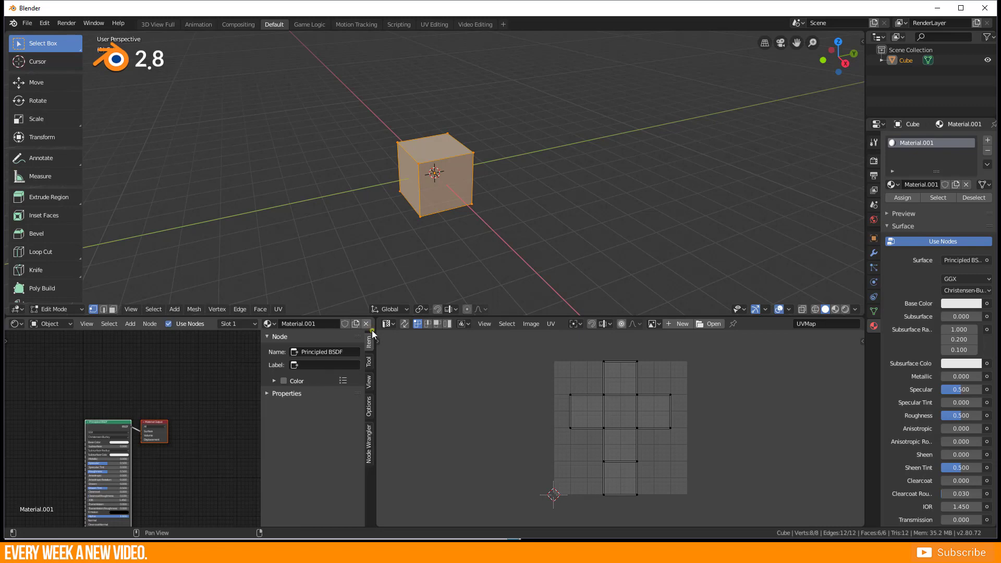
Widen the Shader Editor and centre the Principled BSDF and Material Output nodes in view.
{"action": "left_click_drag", "start_coordinate": [376, 356], "coordinate": [641, 361]}
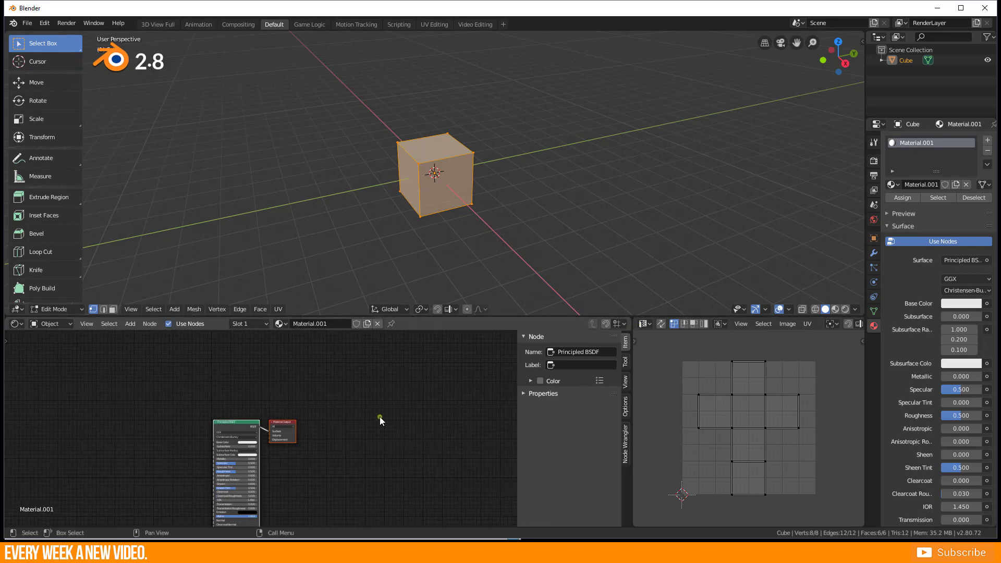
{"action": "scroll", "coordinate": [271, 451], "scroll_direction": "up", "scroll_amount": 5}
{"action": "middle_click_drag", "start_coordinate": [289, 496], "coordinate": [378, 452]}
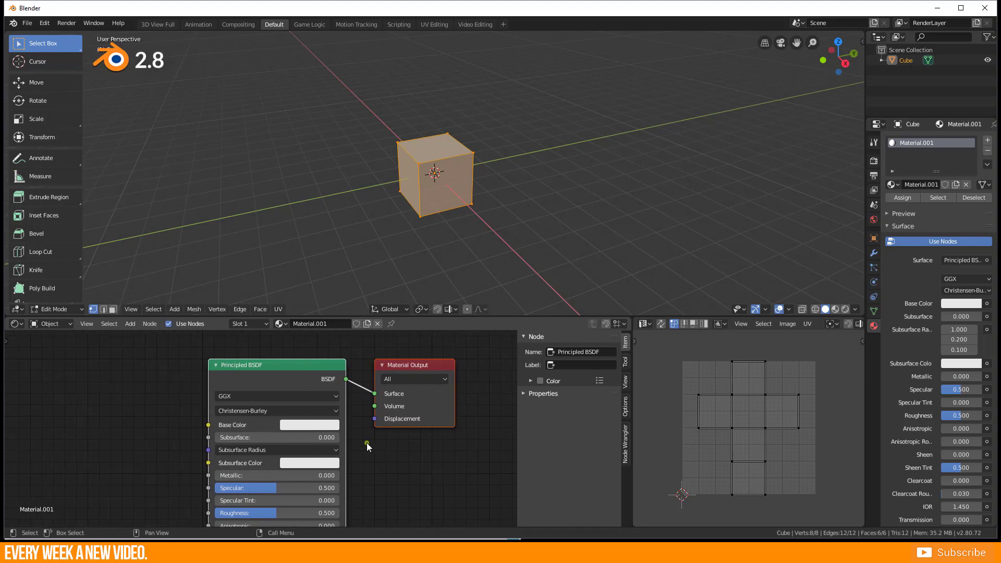
{"action": "left_click_drag", "start_coordinate": [367, 443], "coordinate": [368, 446]}
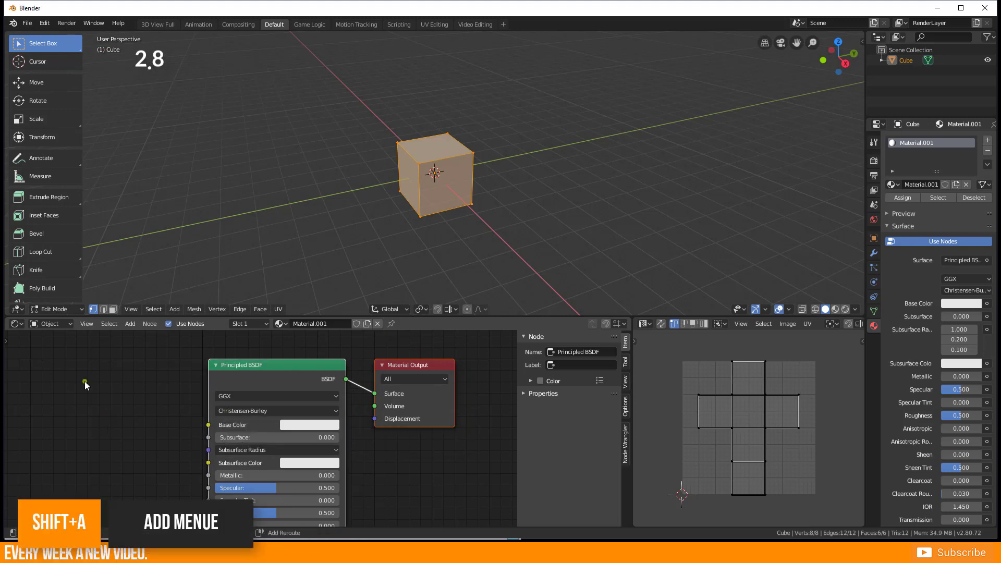
Add an Image Texture node and link its Color output to the Principled BSDF Base Color.
{"action": "key", "text": "shift+a"}
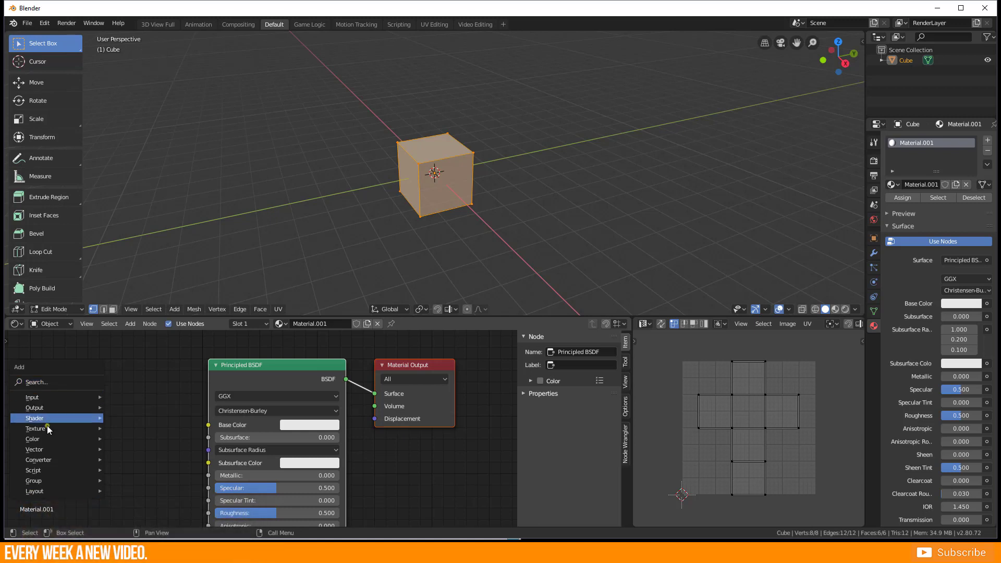
{"action": "mouse_move", "coordinate": [37, 429]}
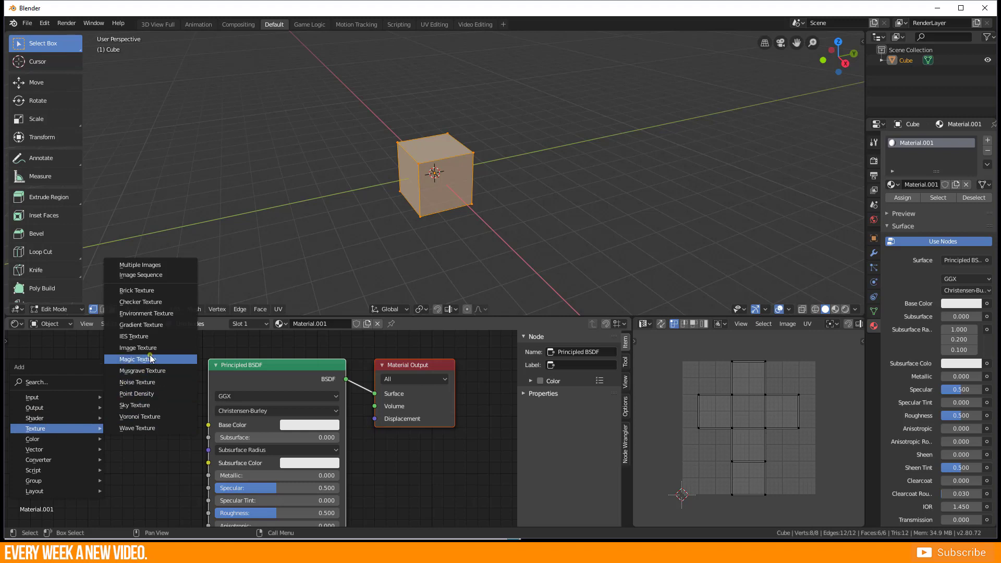
{"action": "left_click", "coordinate": [151, 351]}
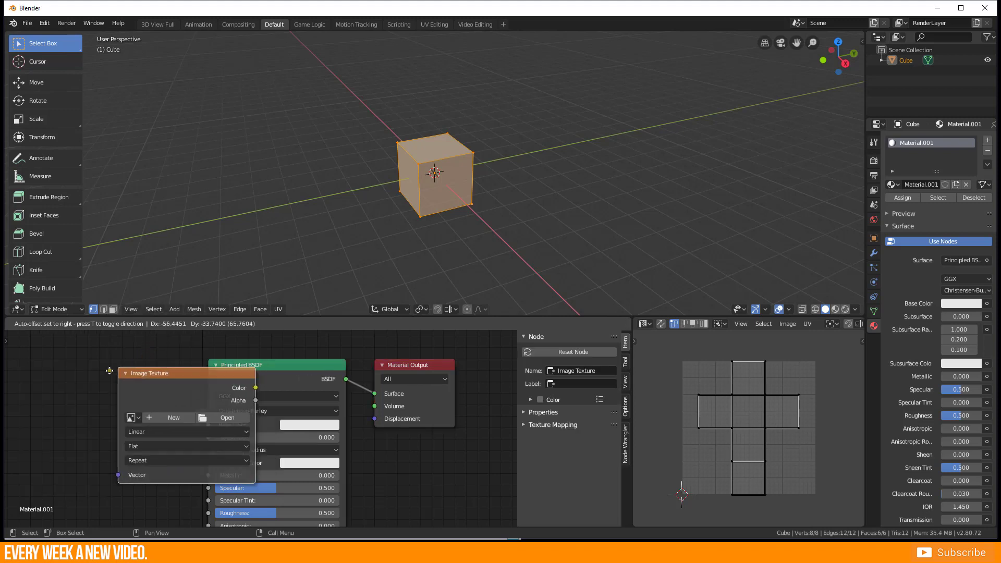
{"action": "left_click", "coordinate": [33, 396]}
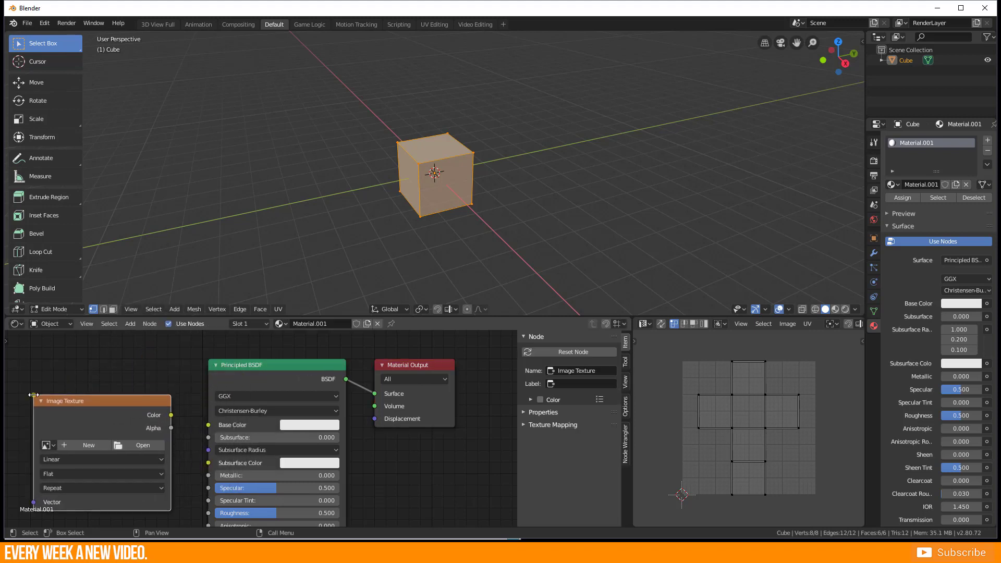
{"action": "left_click", "coordinate": [172, 417]}
{"action": "left_click_drag", "start_coordinate": [171, 416], "coordinate": [209, 428]}
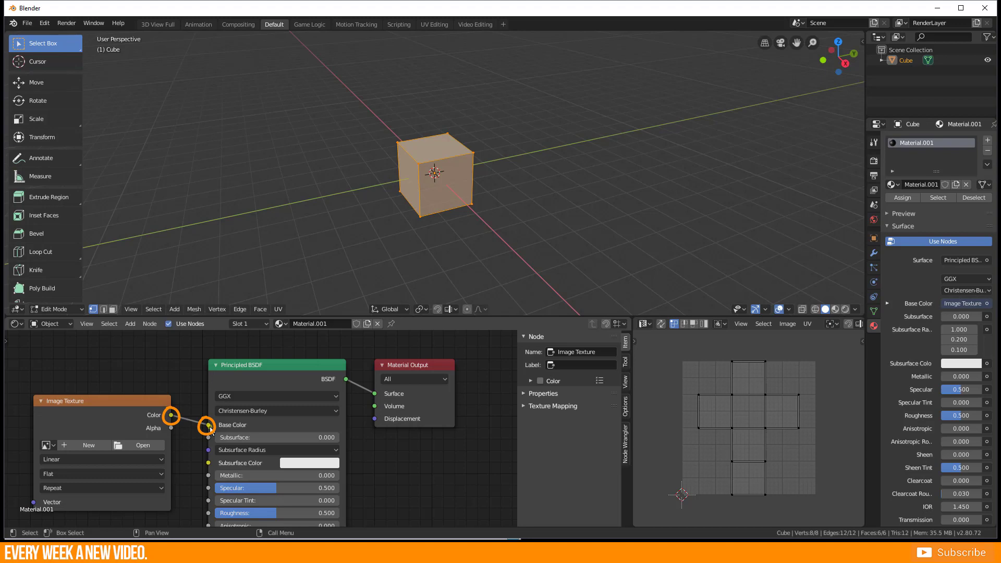
Load Checker_Texture.jpg from the 1 - 2d favourite folder into the Image Texture node.
{"action": "left_click", "coordinate": [139, 446]}
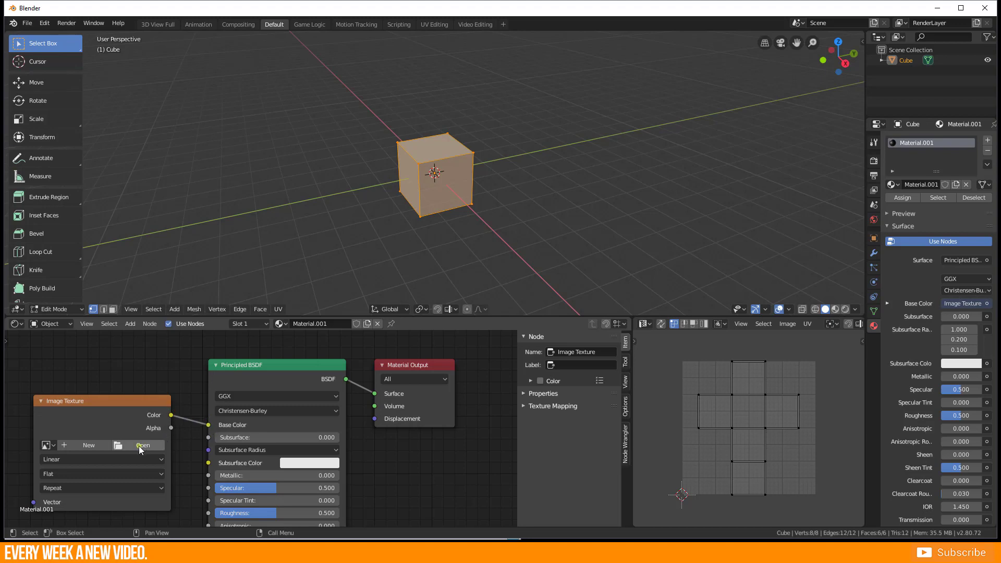
{"action": "left_click", "coordinate": [138, 446]}
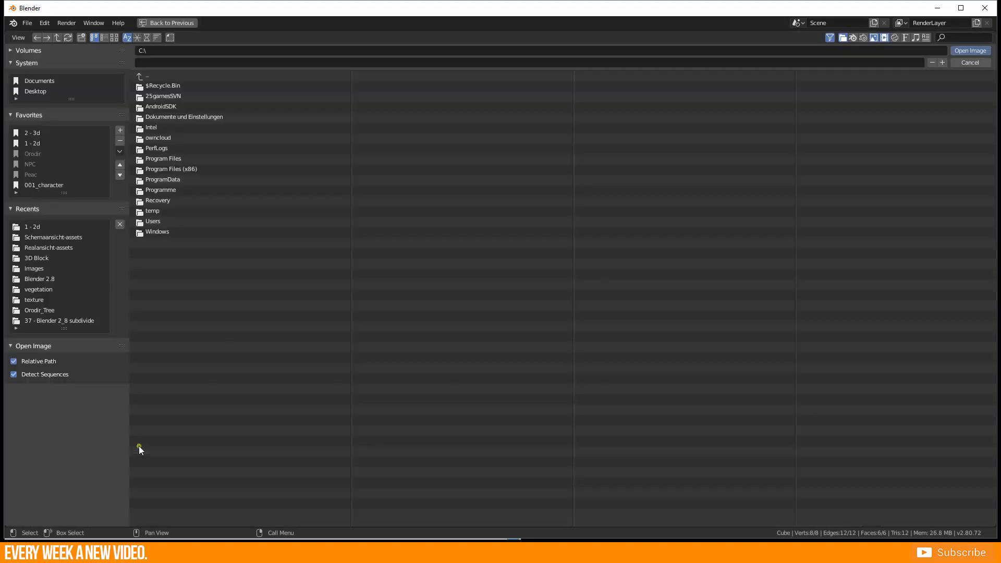
{"action": "left_click", "coordinate": [34, 143]}
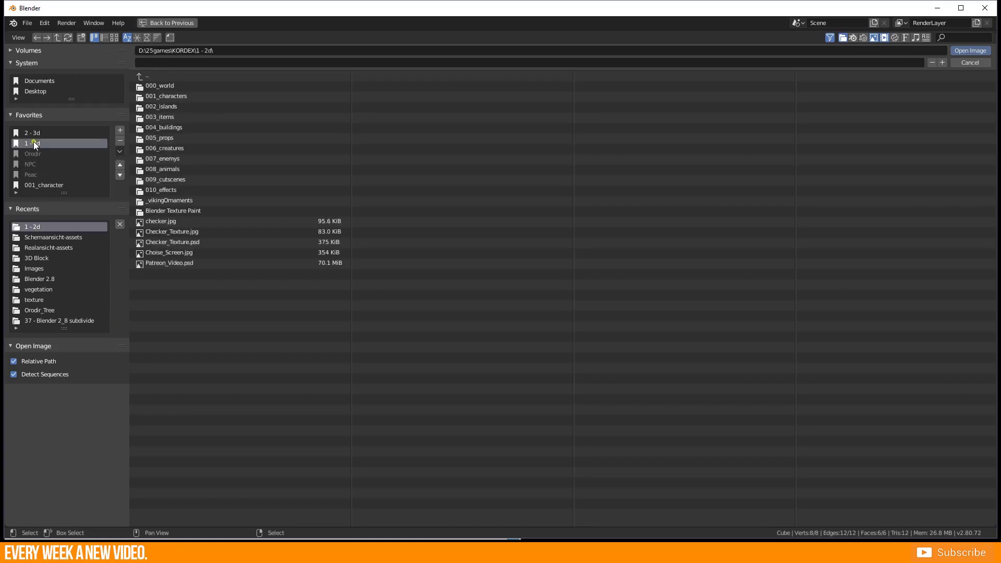
{"action": "left_click", "coordinate": [115, 37]}
{"action": "left_click", "coordinate": [559, 207]}
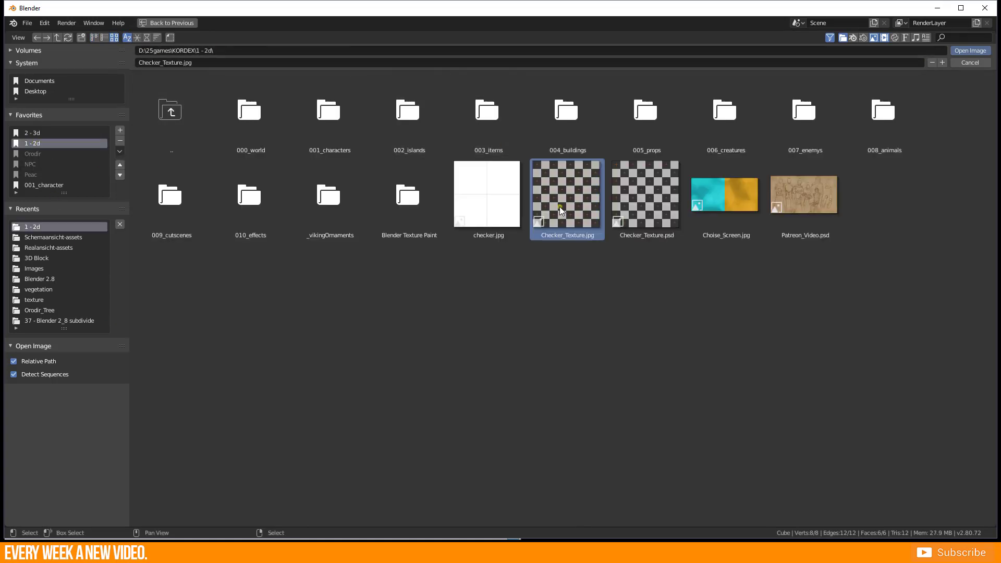
{"action": "double_click", "coordinate": [560, 207]}
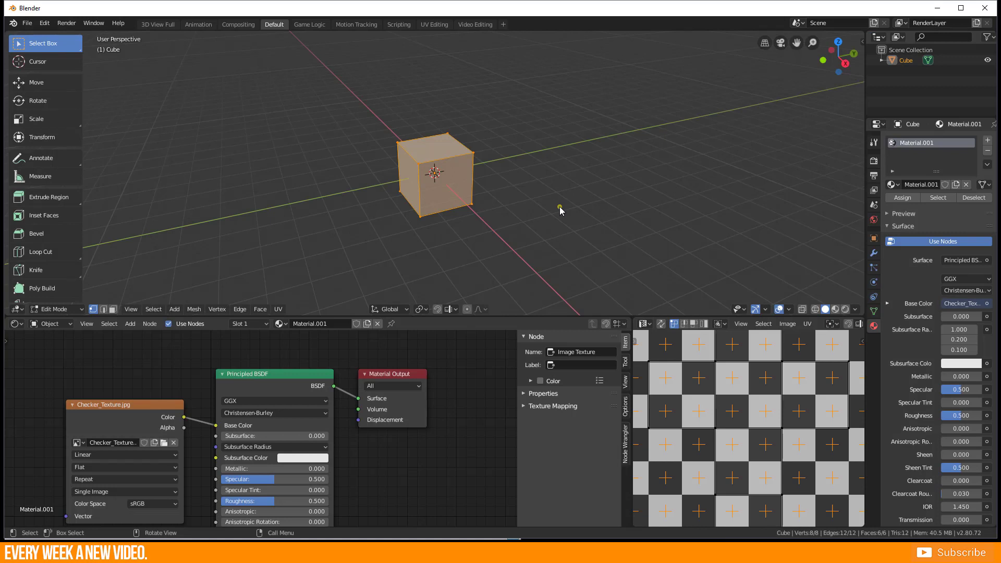
{"action": "scroll", "coordinate": [714, 442], "scroll_direction": "down", "scroll_amount": 4}
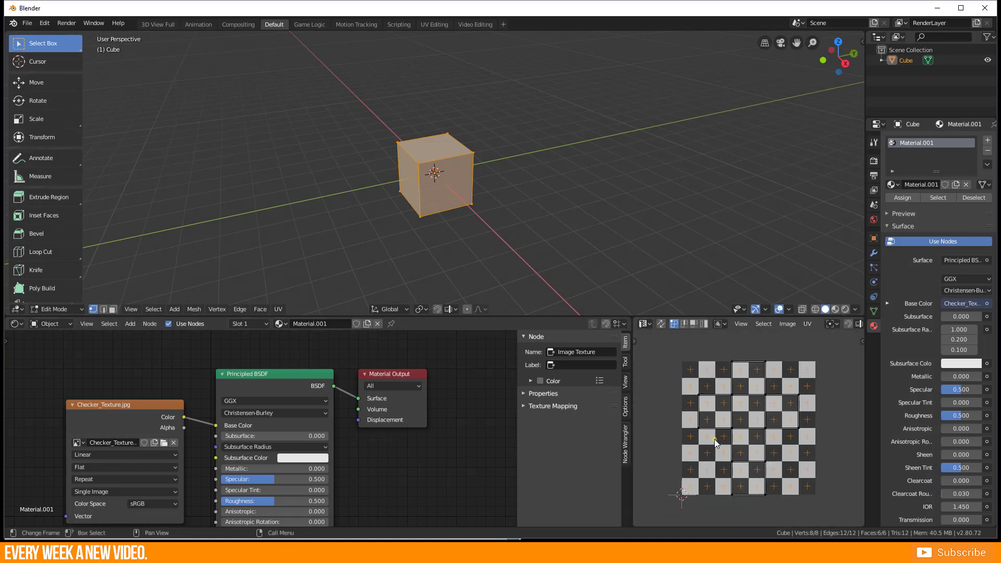
{"action": "scroll", "coordinate": [714, 442], "scroll_direction": "up", "scroll_amount": 1}
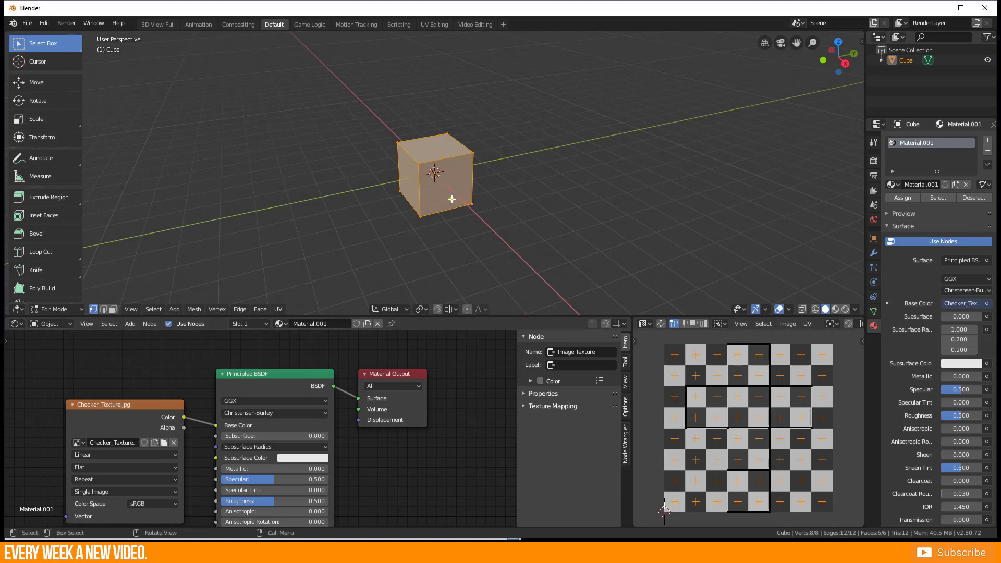
Set the 3D viewport's shading Color to Texture so the checker shows on the cube.
{"action": "left_click", "coordinate": [856, 312]}
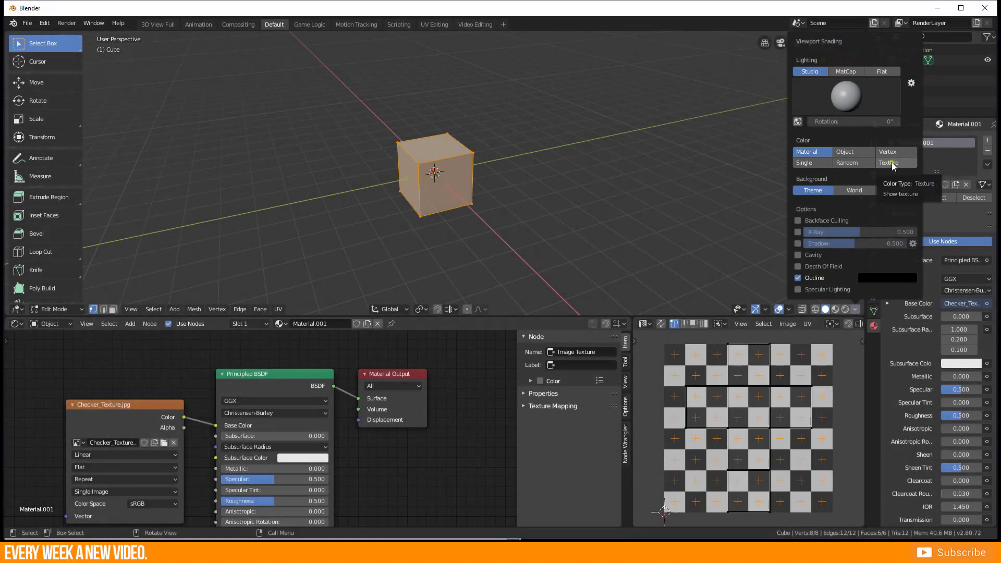
{"action": "left_click", "coordinate": [892, 163]}
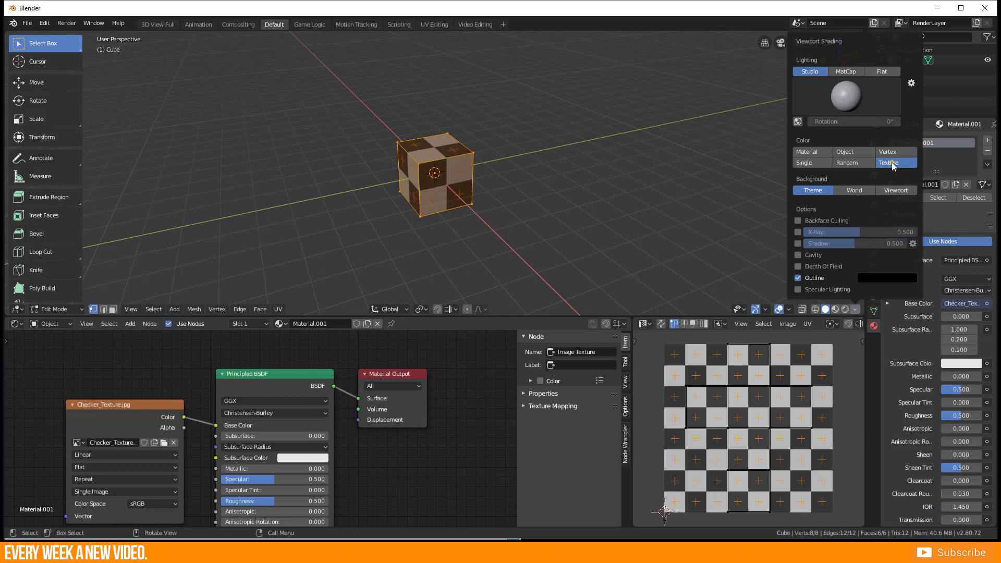
{"action": "scroll", "coordinate": [457, 210], "scroll_direction": "up", "scroll_amount": 2}
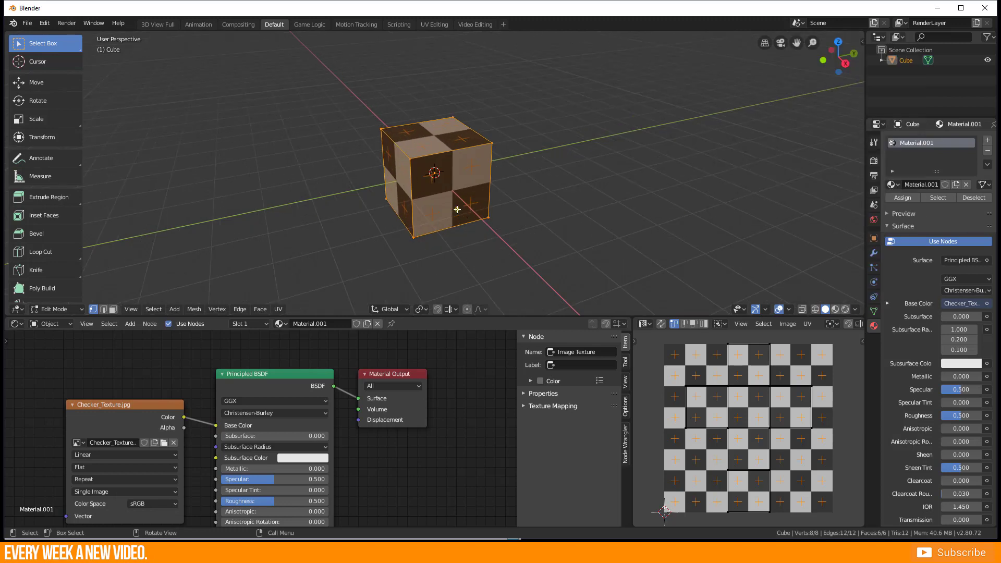
{"action": "scroll", "coordinate": [457, 210], "scroll_direction": "up", "scroll_amount": 1}
Face the cube from the front, select all UVs and shift the layout so the checker aligns.
{"action": "mouse_move", "coordinate": [457, 210]}
{"action": "middle_mouse_down"}
{"action": "mouse_move", "coordinate": [374, 231]}
{"action": "mouse_move", "coordinate": [392, 235]}
{"action": "middle_mouse_up"}
{"action": "key", "text": "Tab"}
{"action": "key", "text": "Tab"}
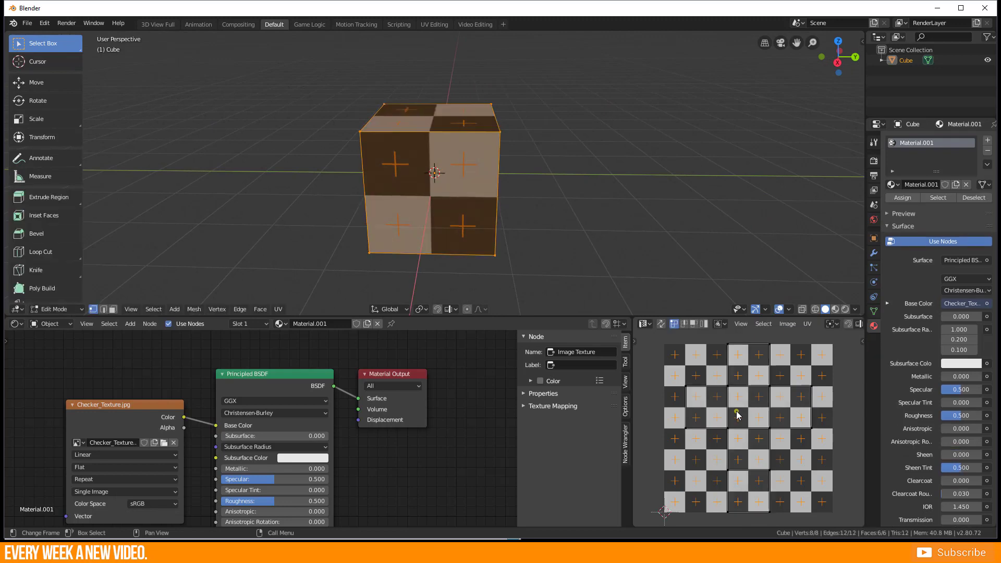
{"action": "key", "text": "a"}
{"action": "key", "text": "g"}
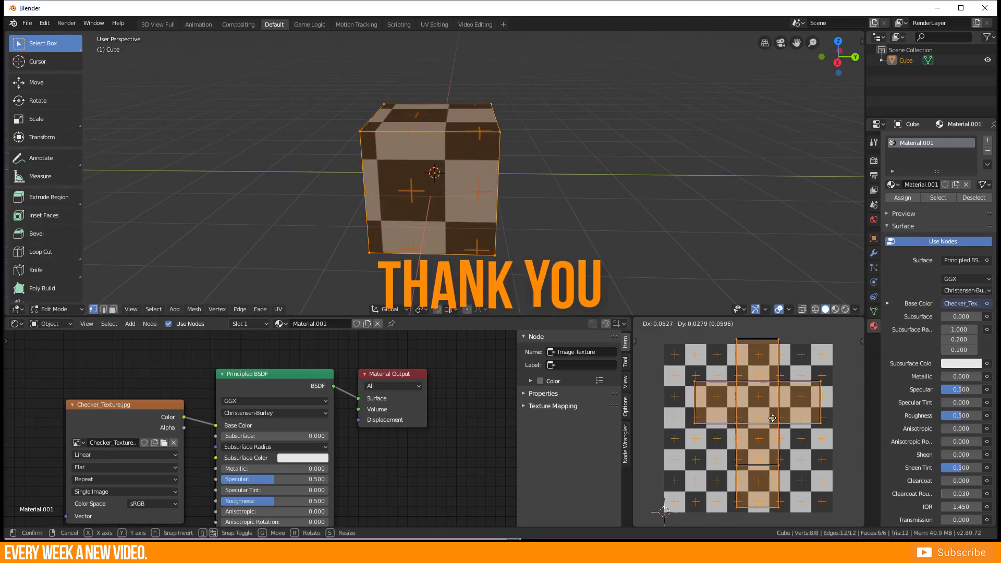
{"action": "left_click", "coordinate": [764, 422]}
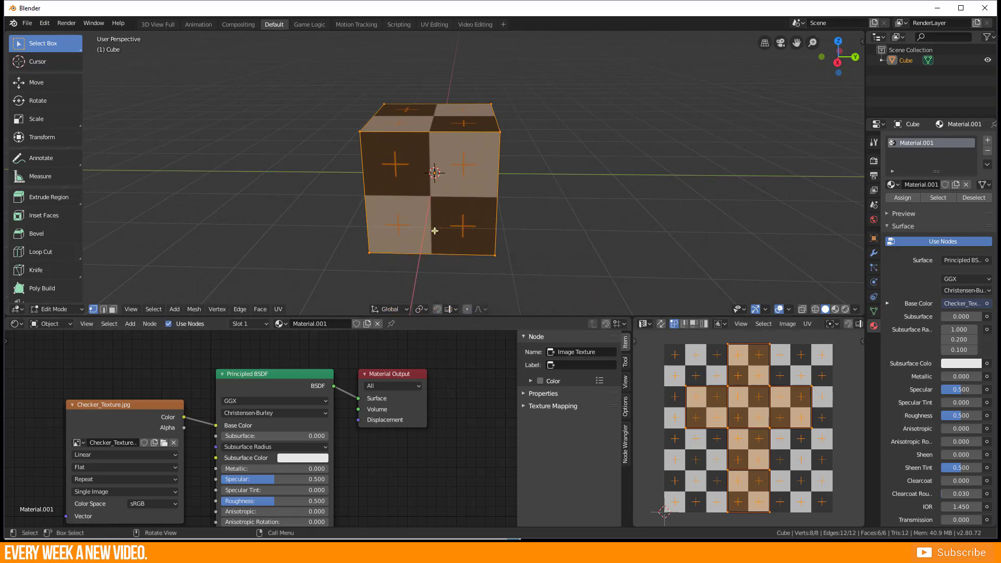